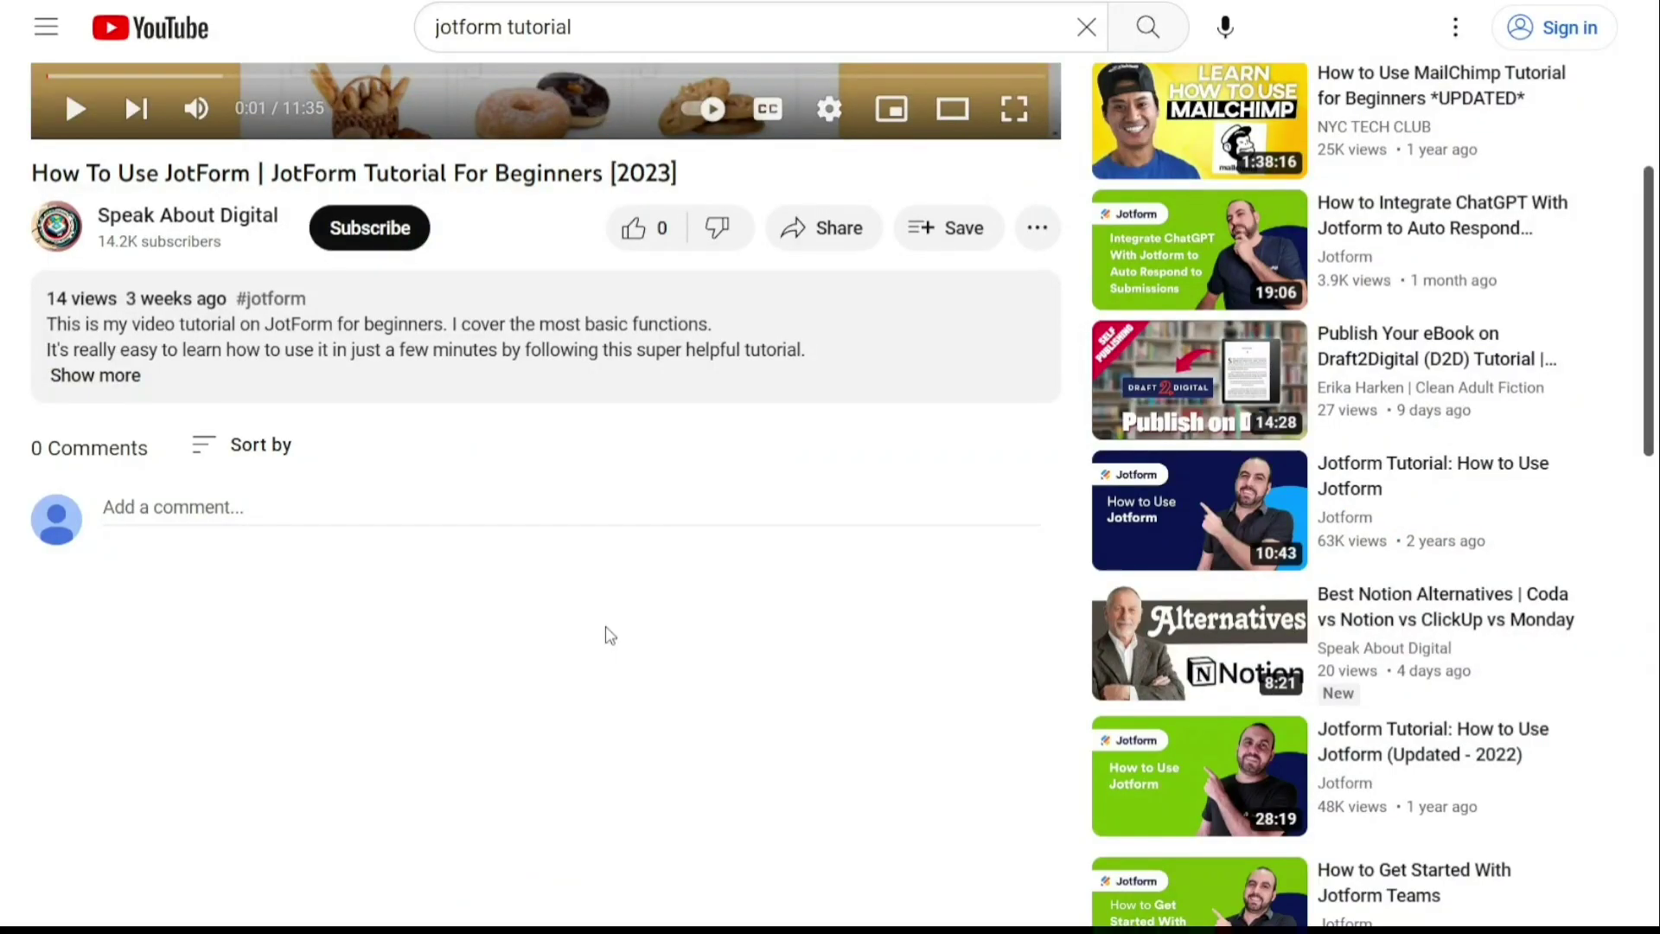
Step: Expand the YouTube video's description with 'Show more' to read its full text
click(113, 381)
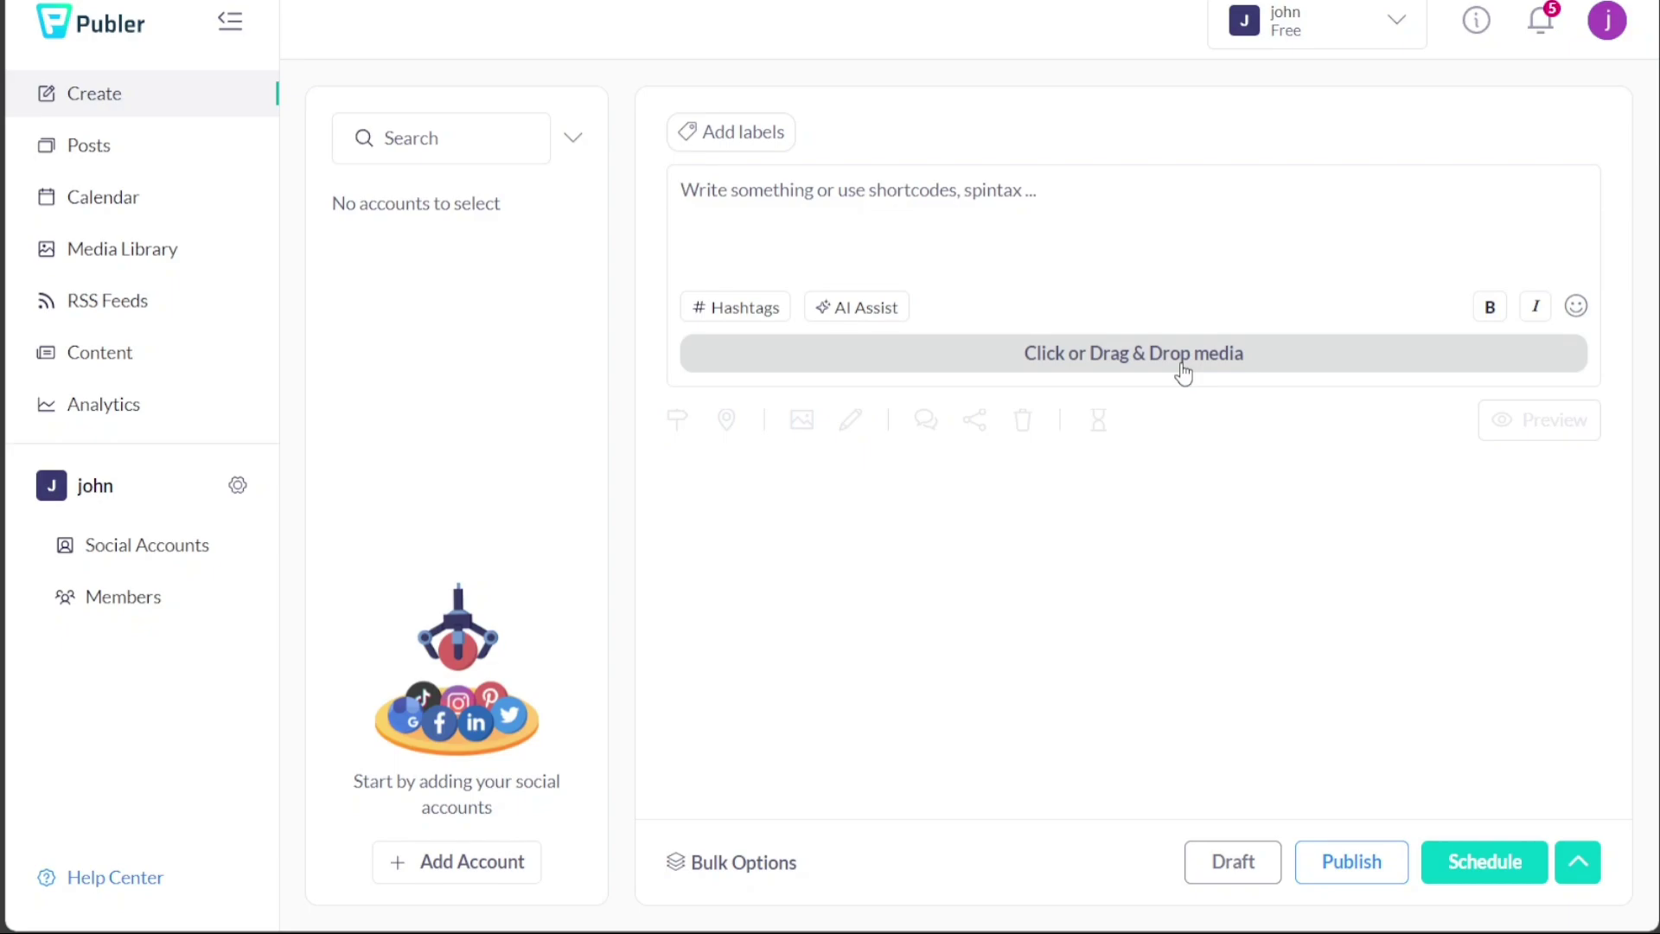
Step: Upload an image to the new Publer post through the media drop area
click(1183, 372)
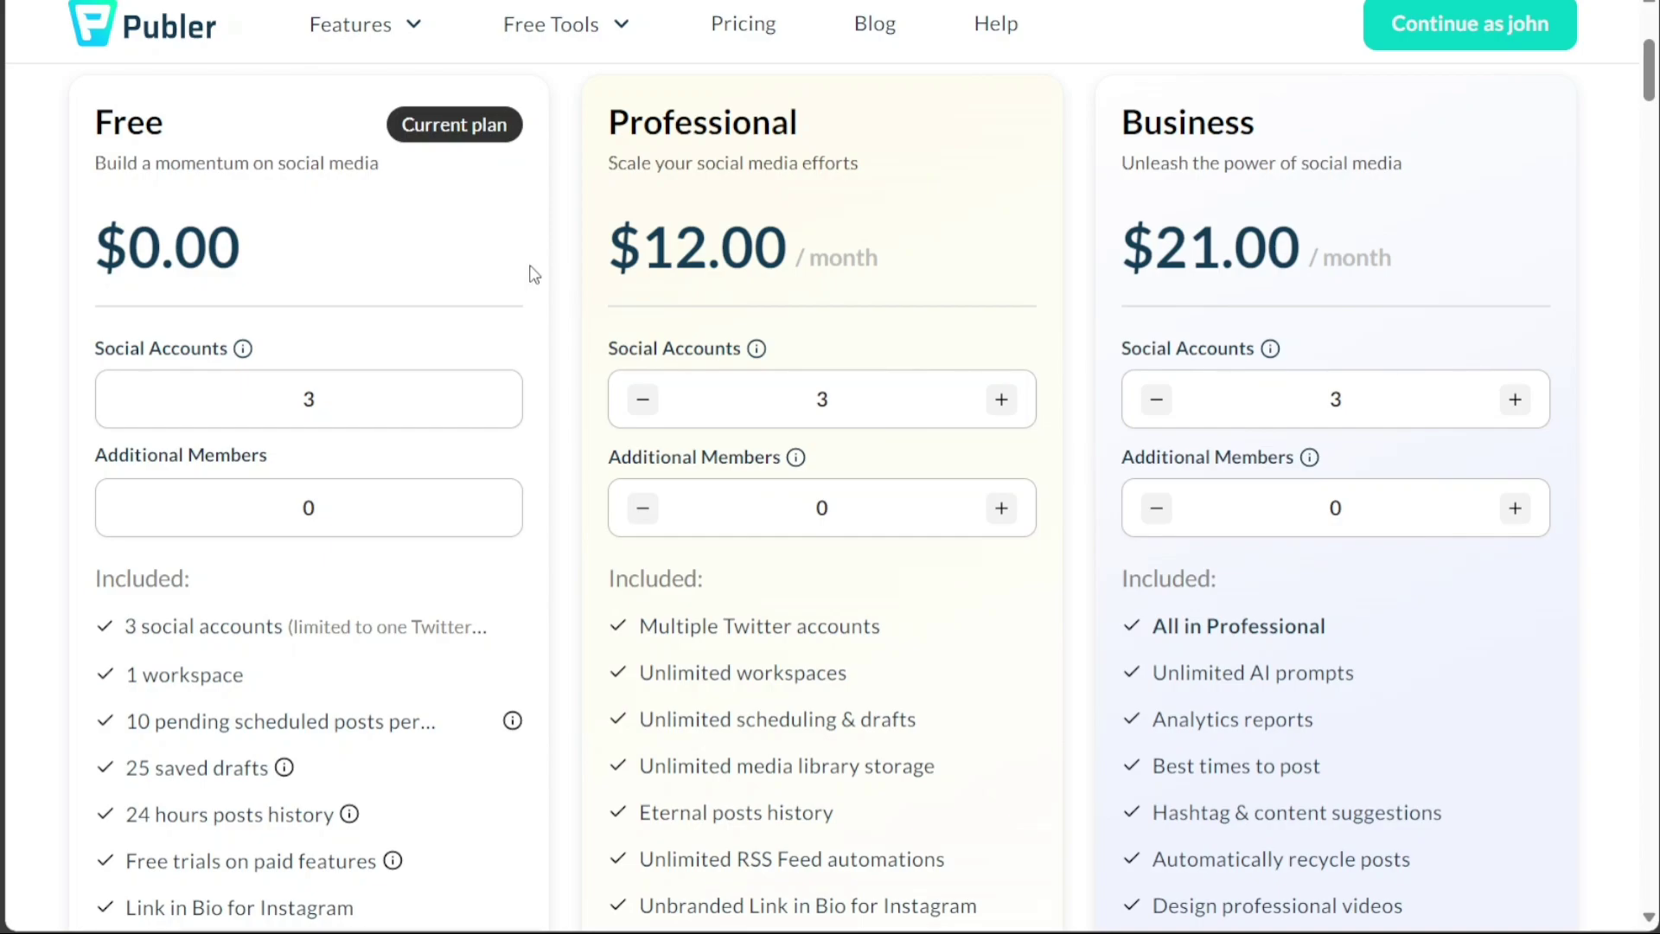
Step: Highlight the Free plan's $0.00 price and limits: 3 social accounts, 1 workspace, posts, drafts, 24-hour history
drag(242, 232, 81, 213)
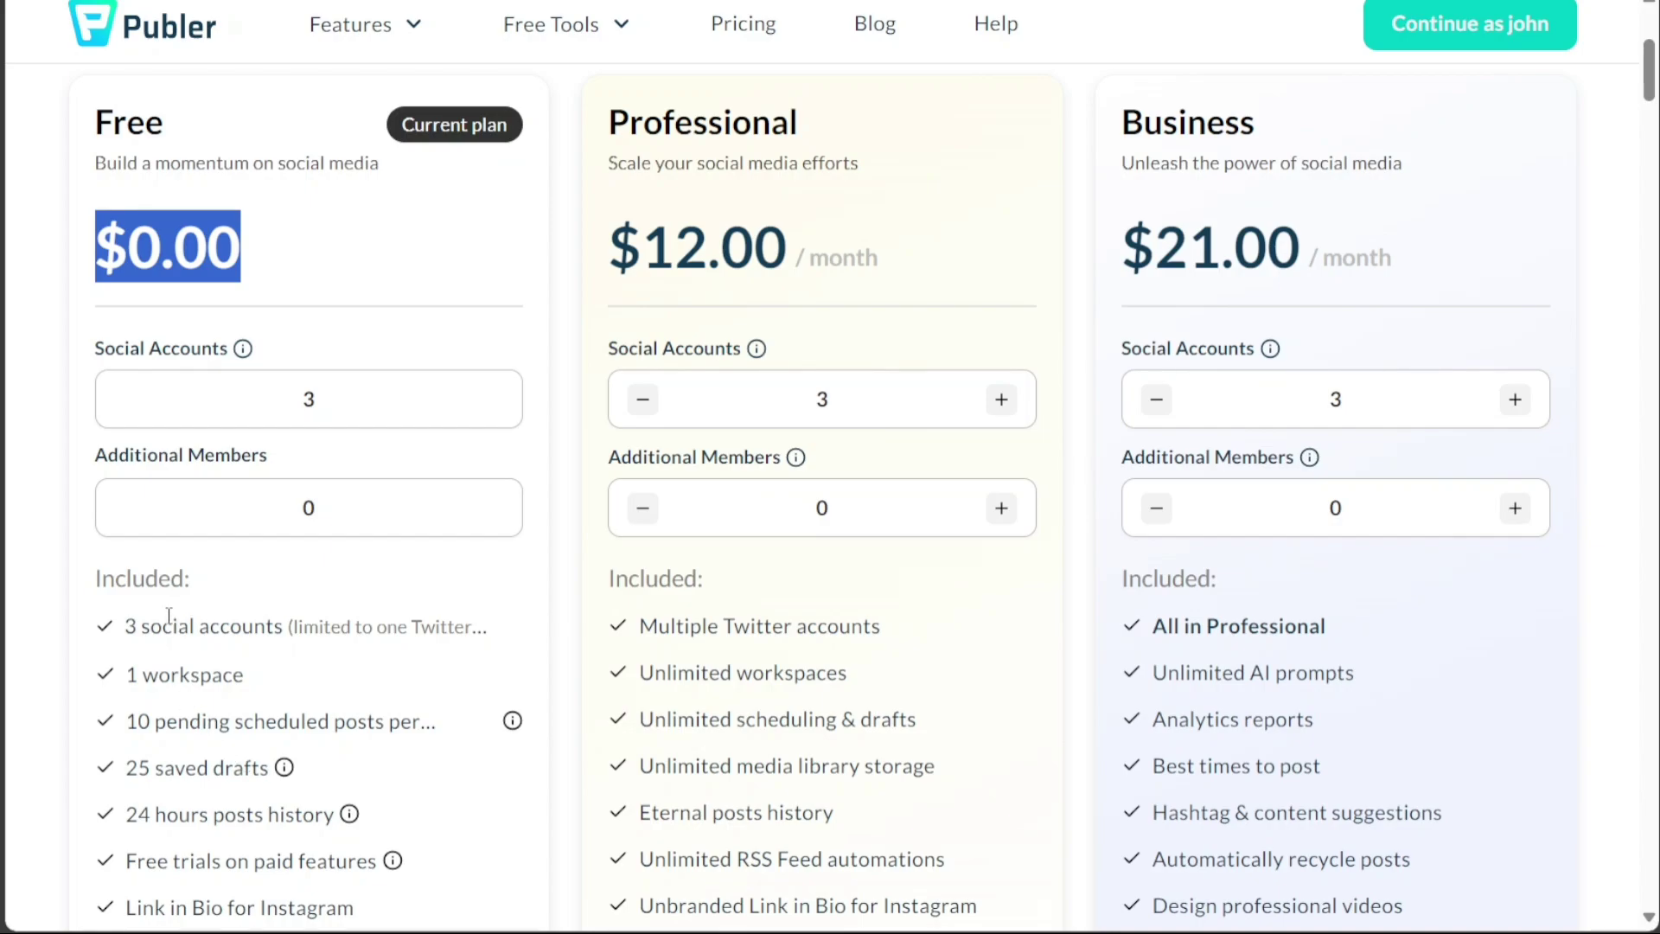
click(138, 621)
drag(139, 621, 291, 626)
drag(127, 676, 250, 677)
drag(127, 721, 339, 711)
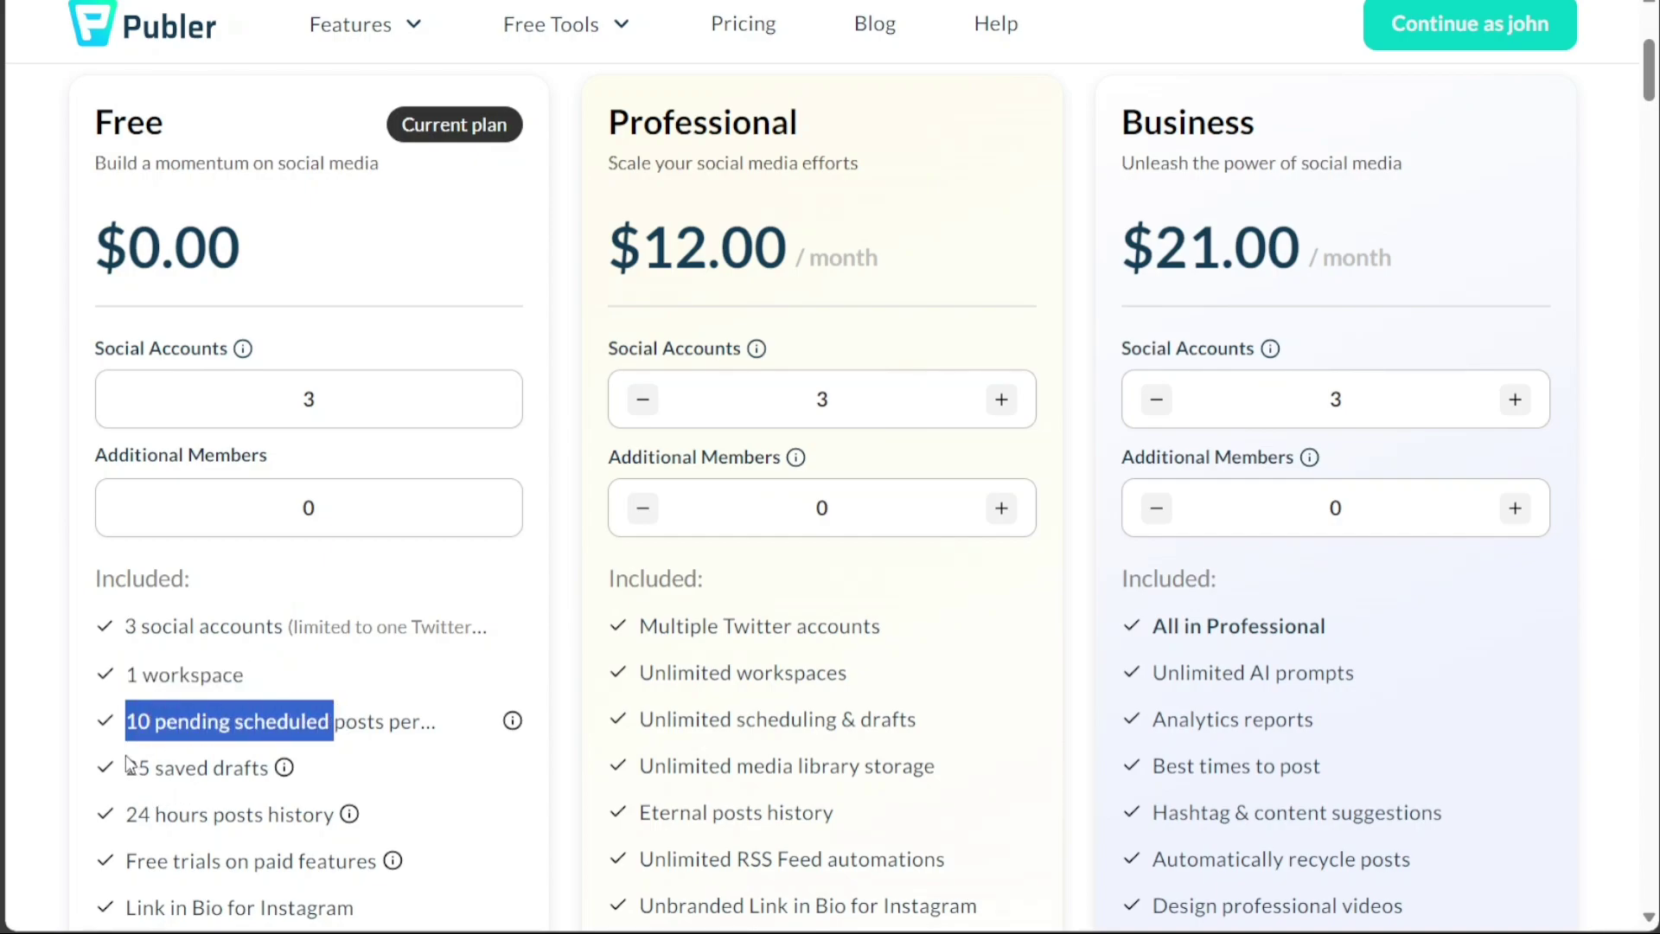
drag(127, 766, 270, 762)
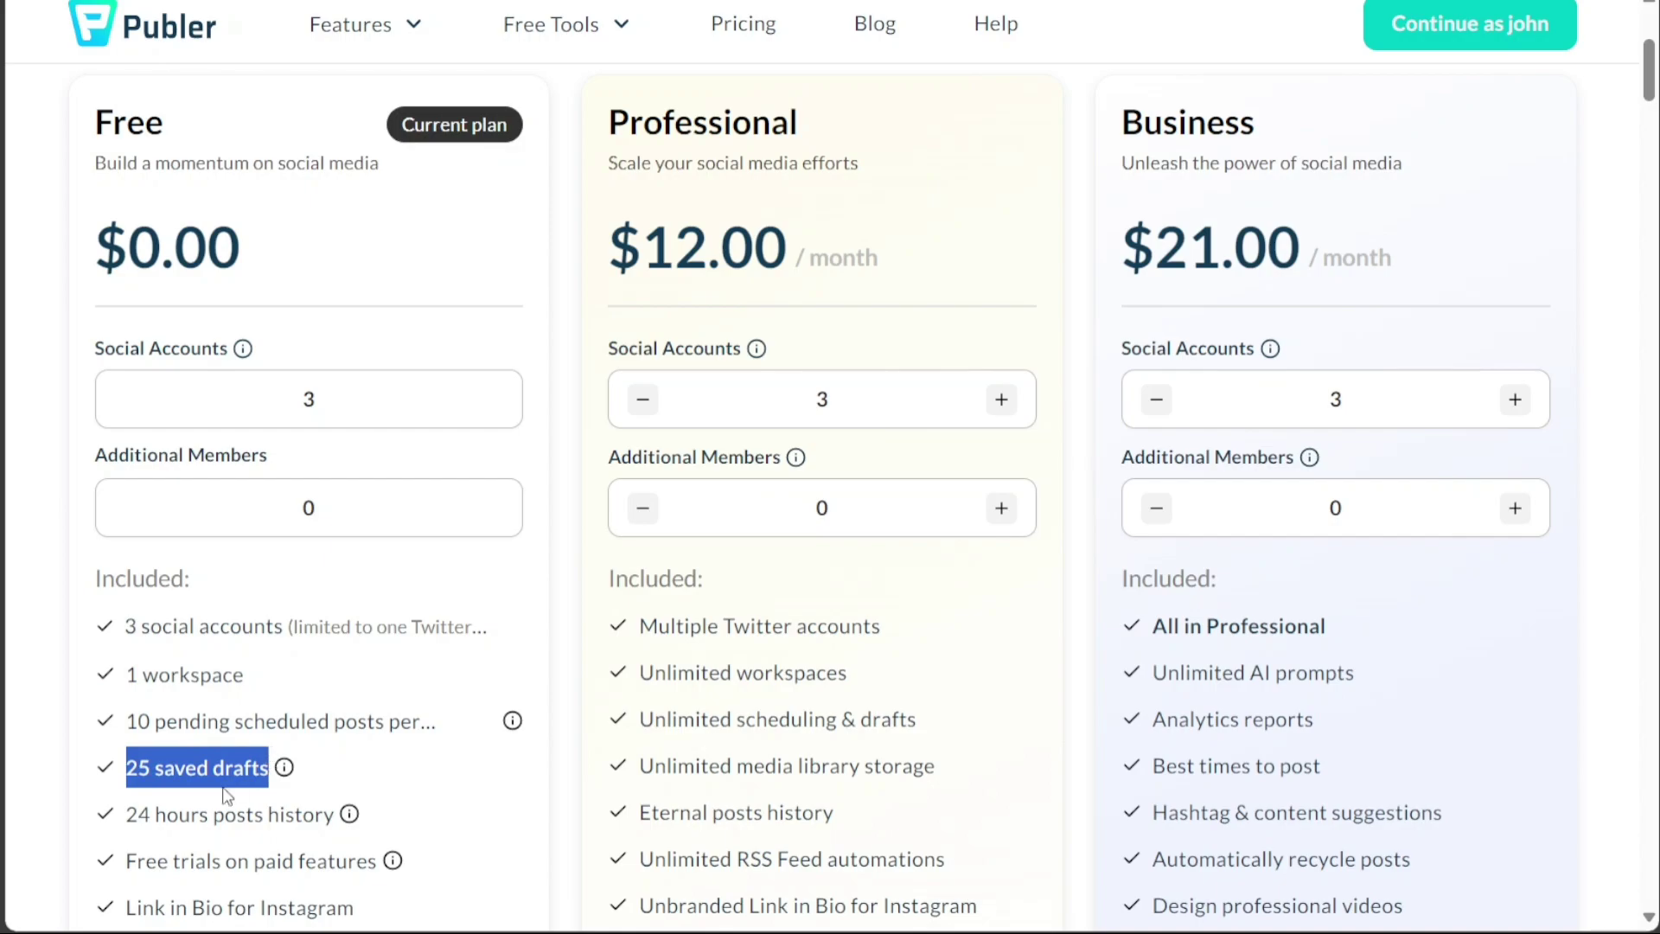
click(136, 819)
drag(136, 819, 336, 828)
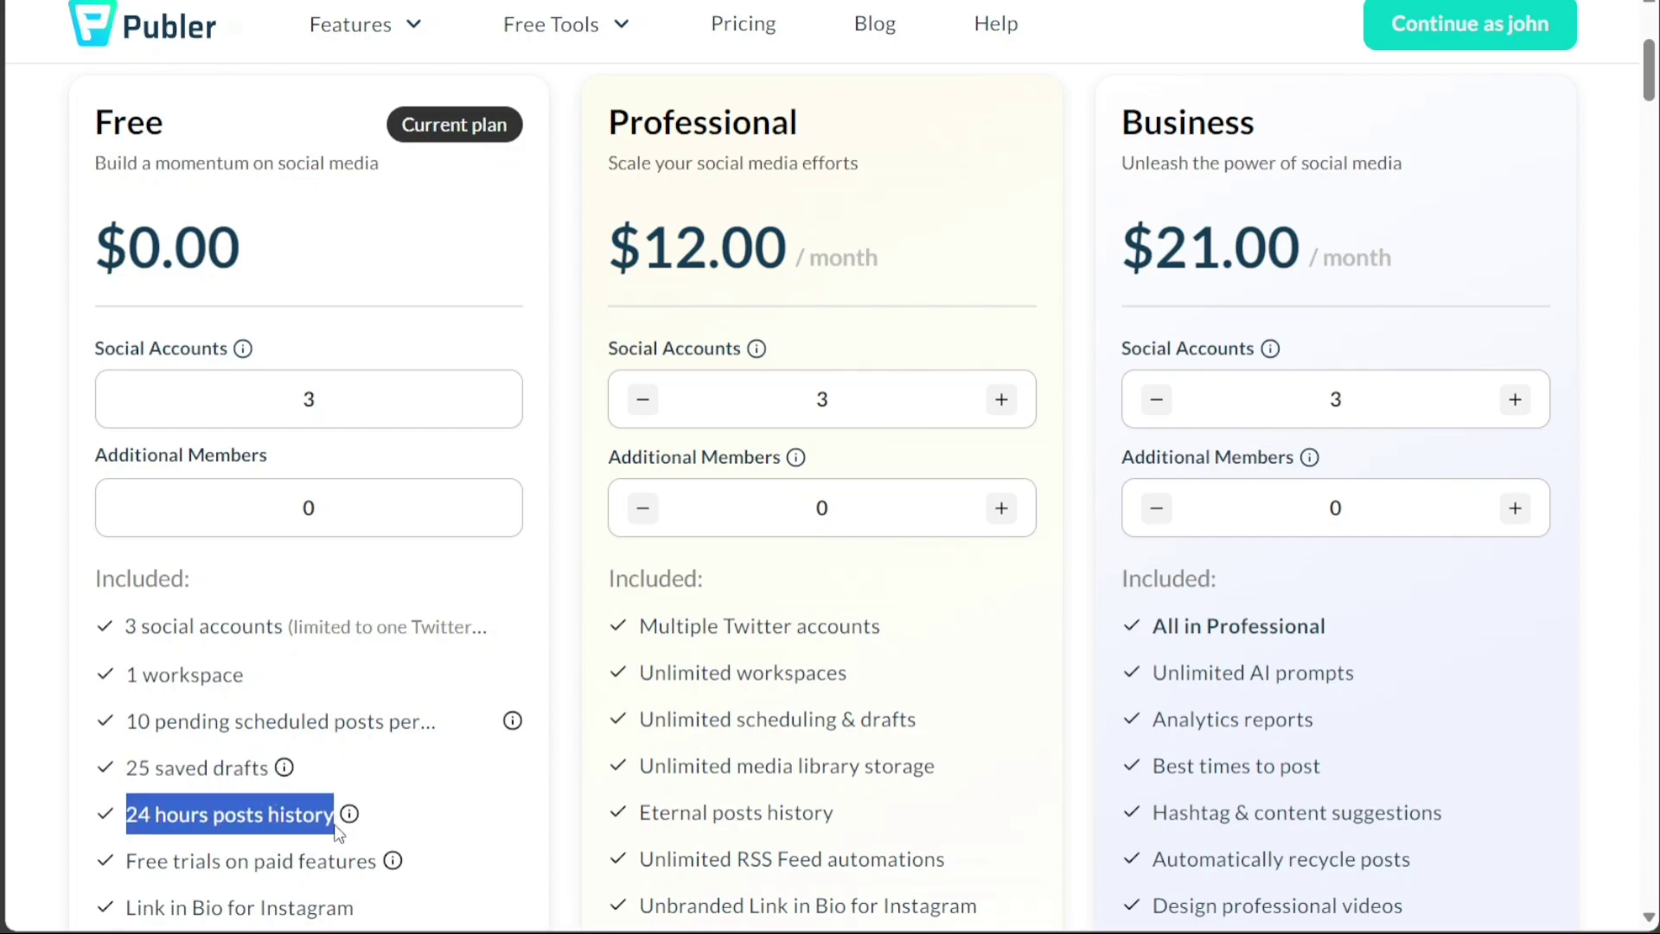
click(443, 823)
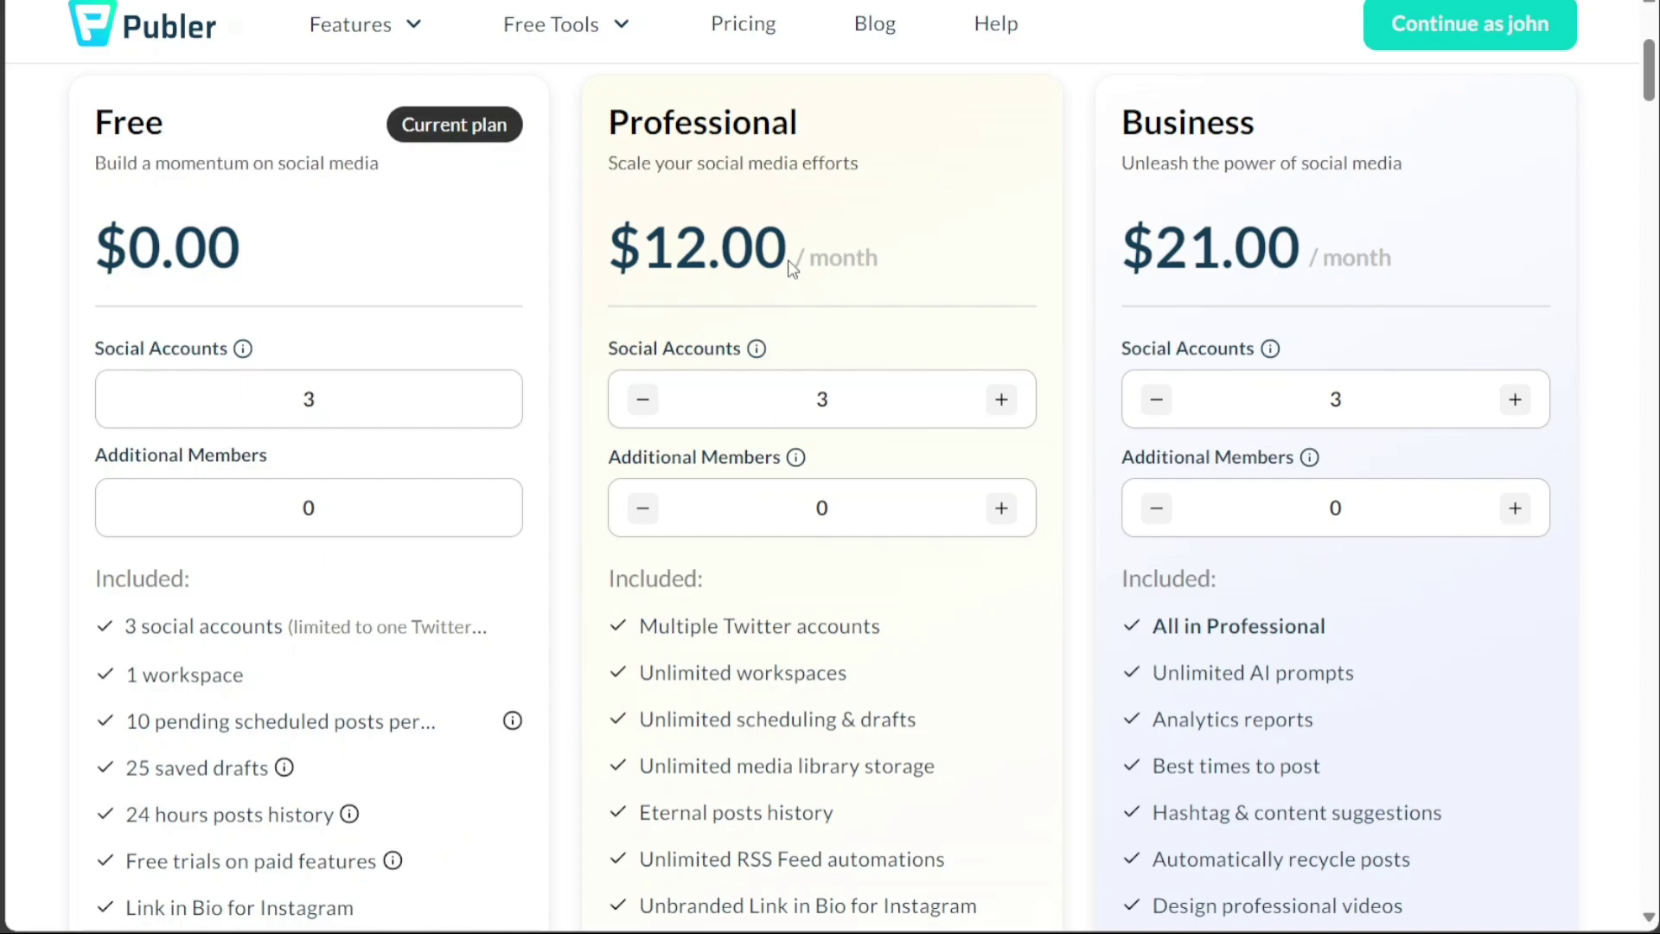
Step: Highlight Professional's $12.00 price and features, from multiple Twitter accounts and unlimited workspaces to unbranded Link in Bio
drag(789, 245, 610, 232)
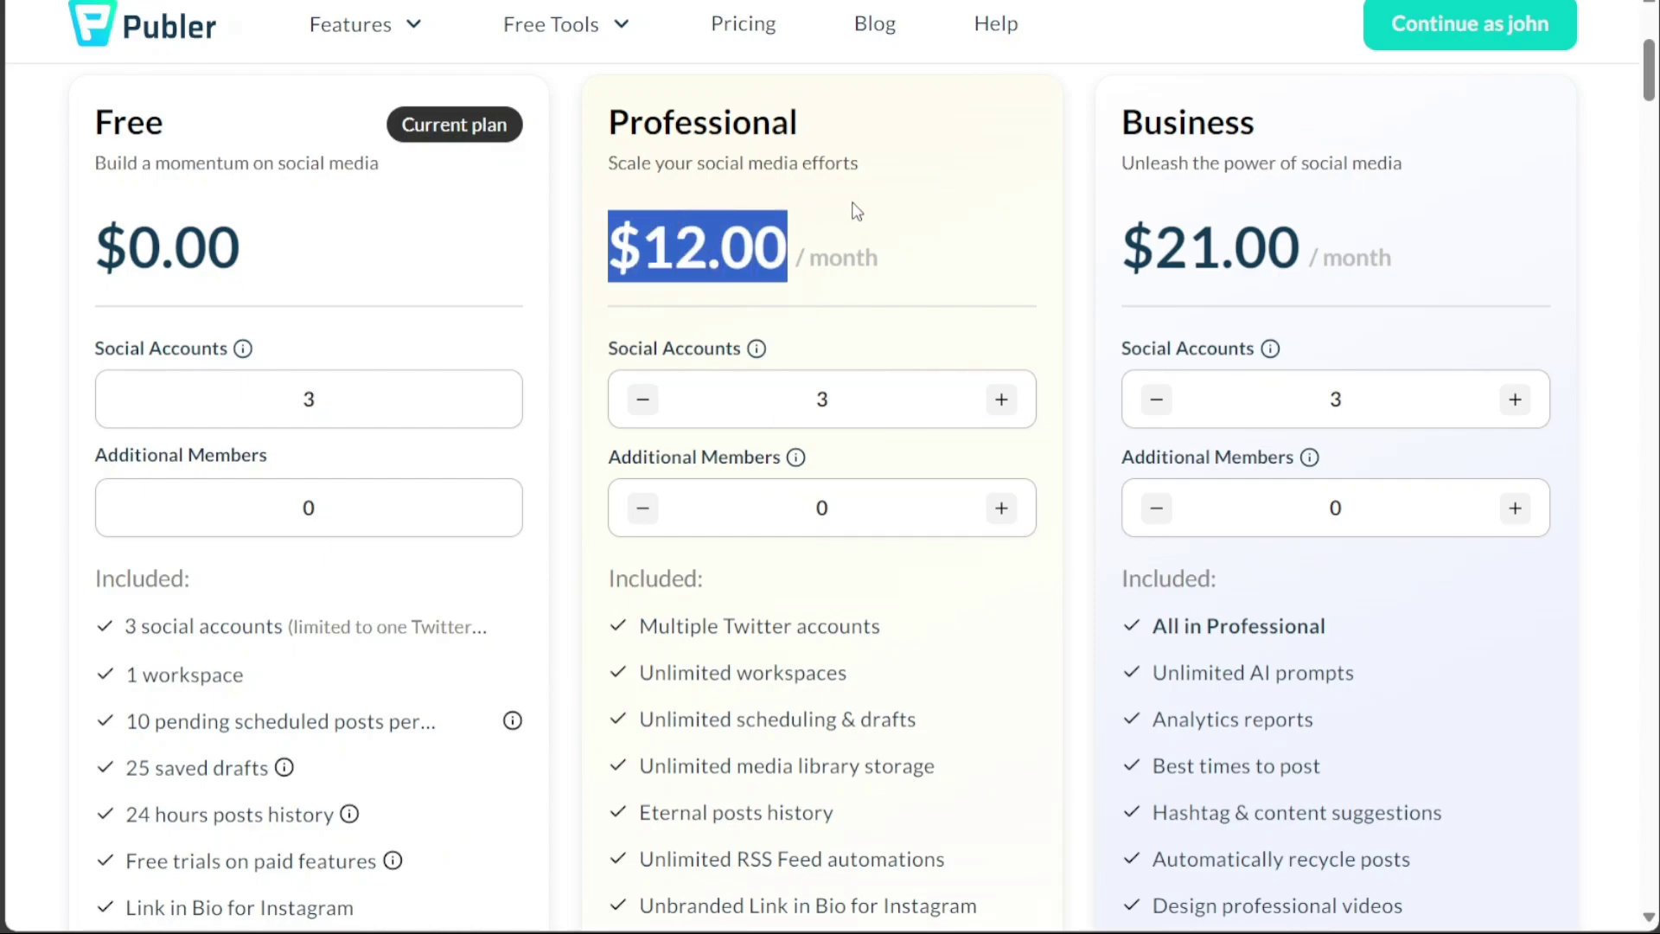
click(986, 245)
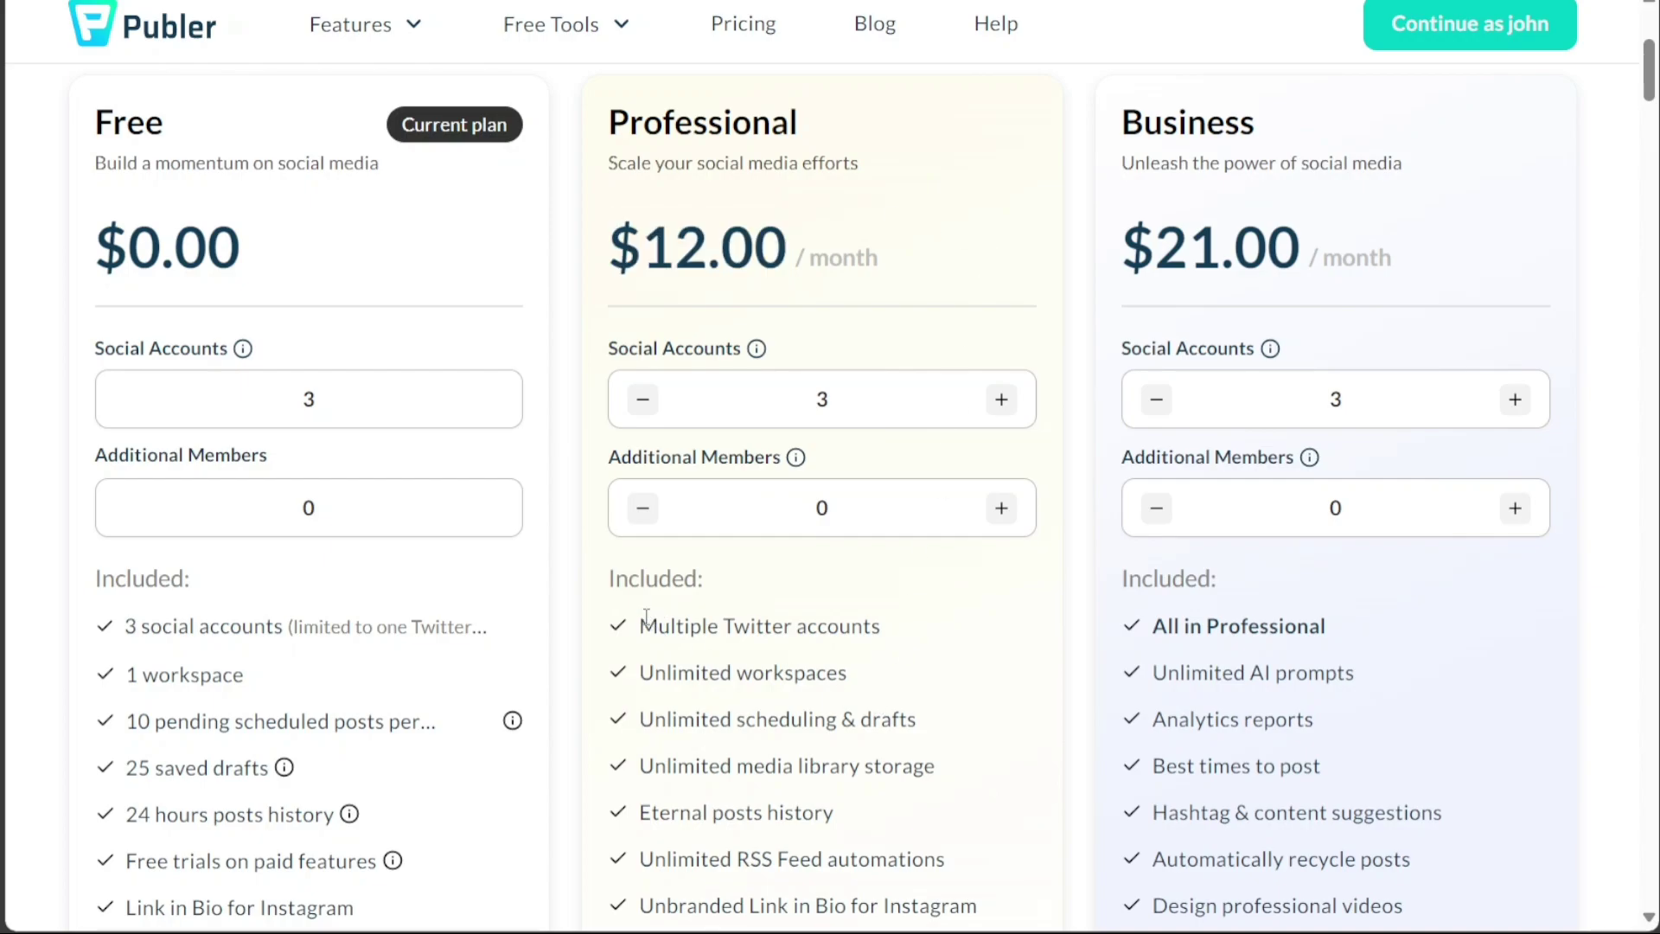
drag(646, 615, 843, 626)
click(647, 663)
drag(647, 663, 787, 673)
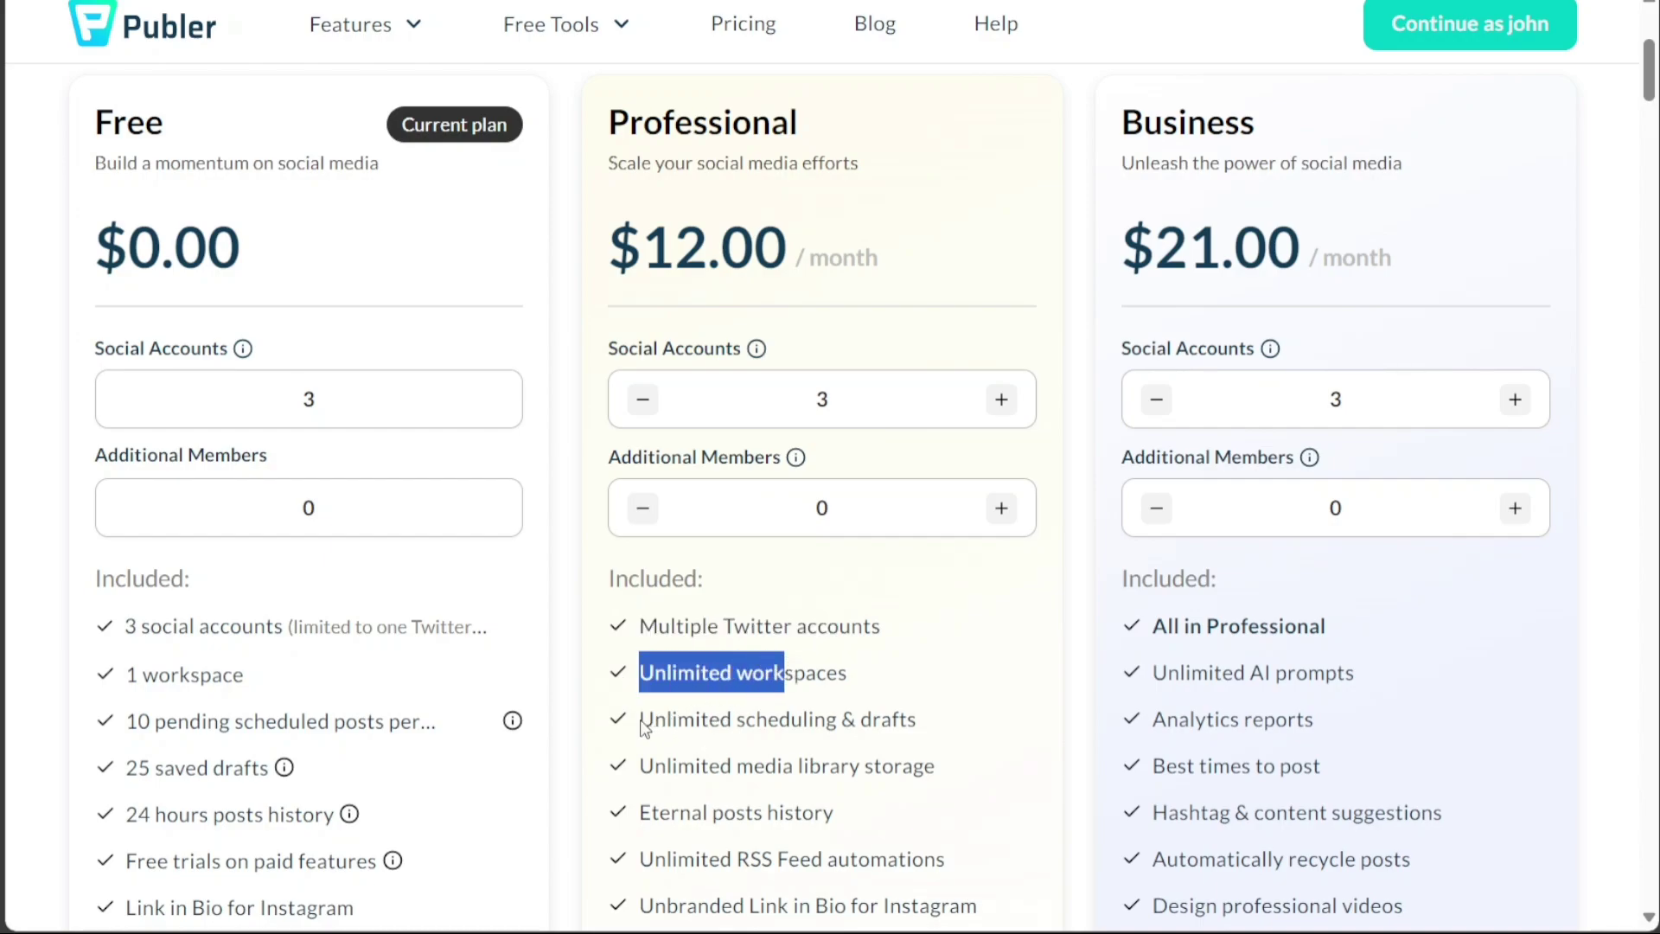
drag(641, 722, 861, 723)
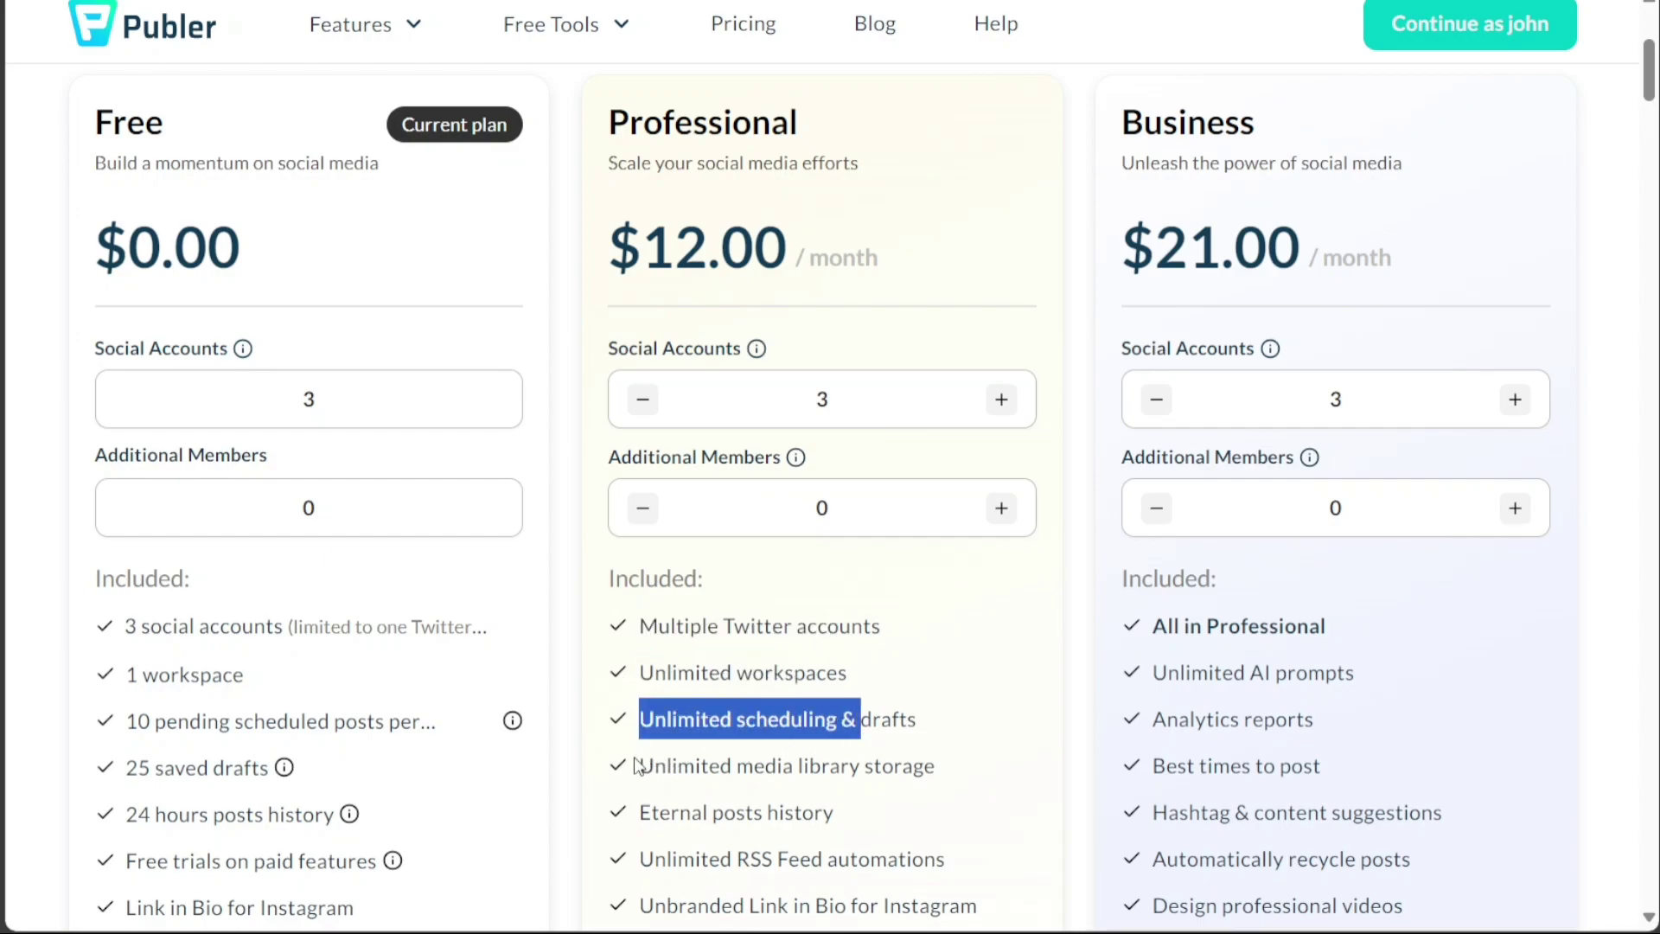
drag(639, 766, 903, 769)
drag(638, 818, 846, 813)
drag(640, 860, 949, 882)
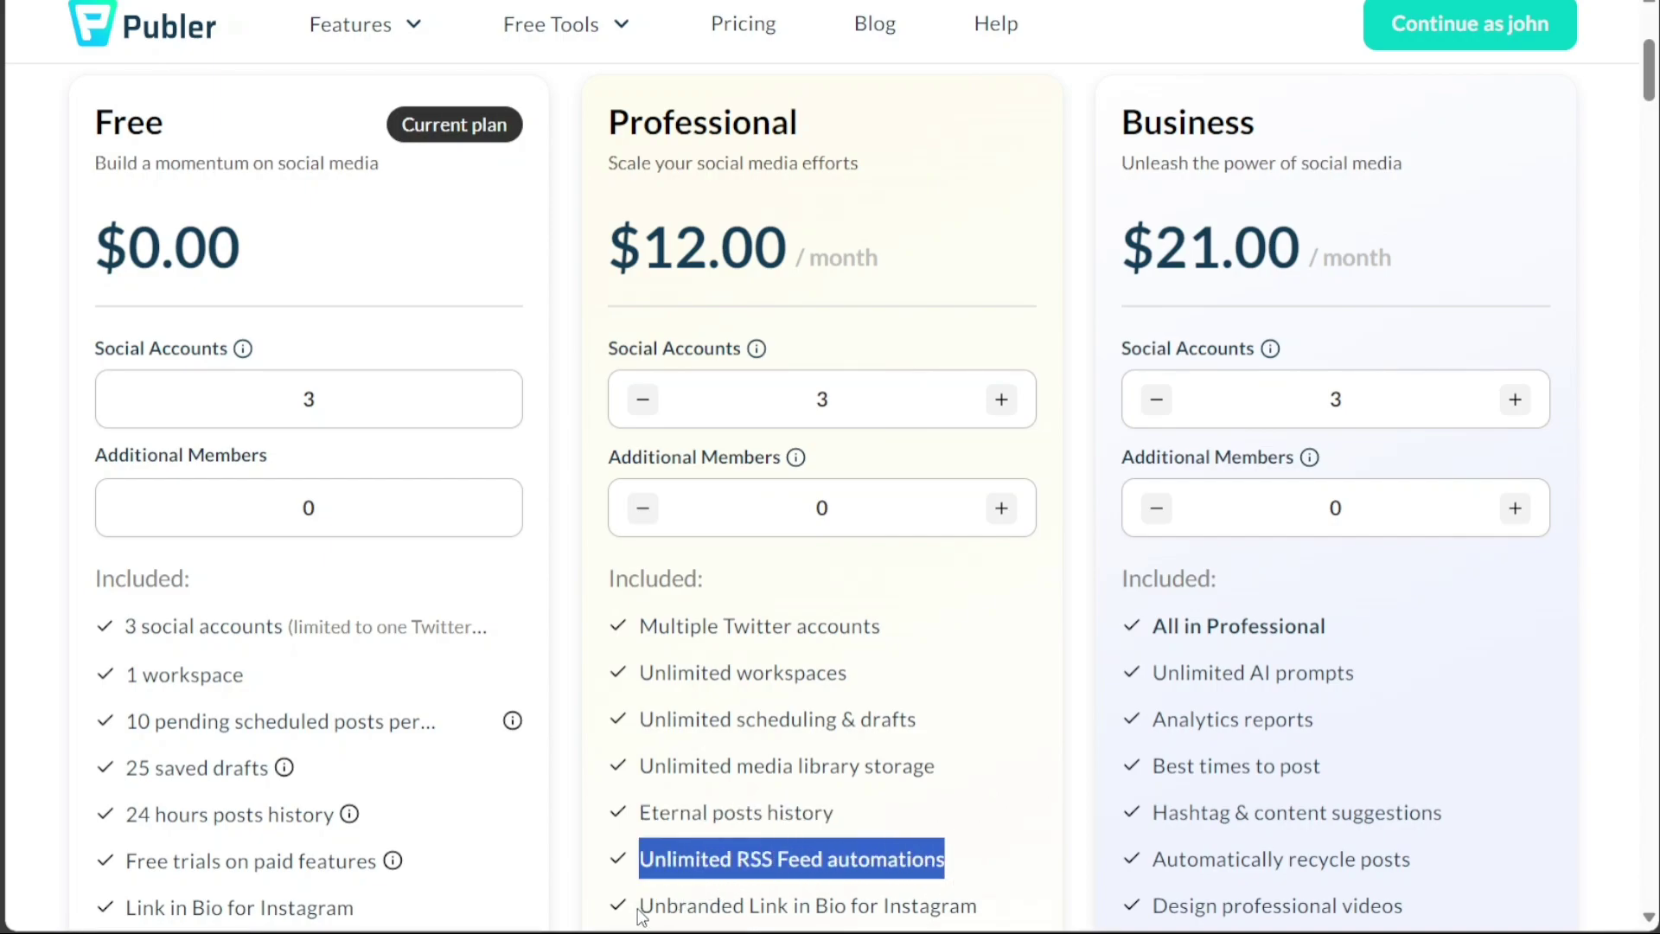
drag(641, 915, 994, 922)
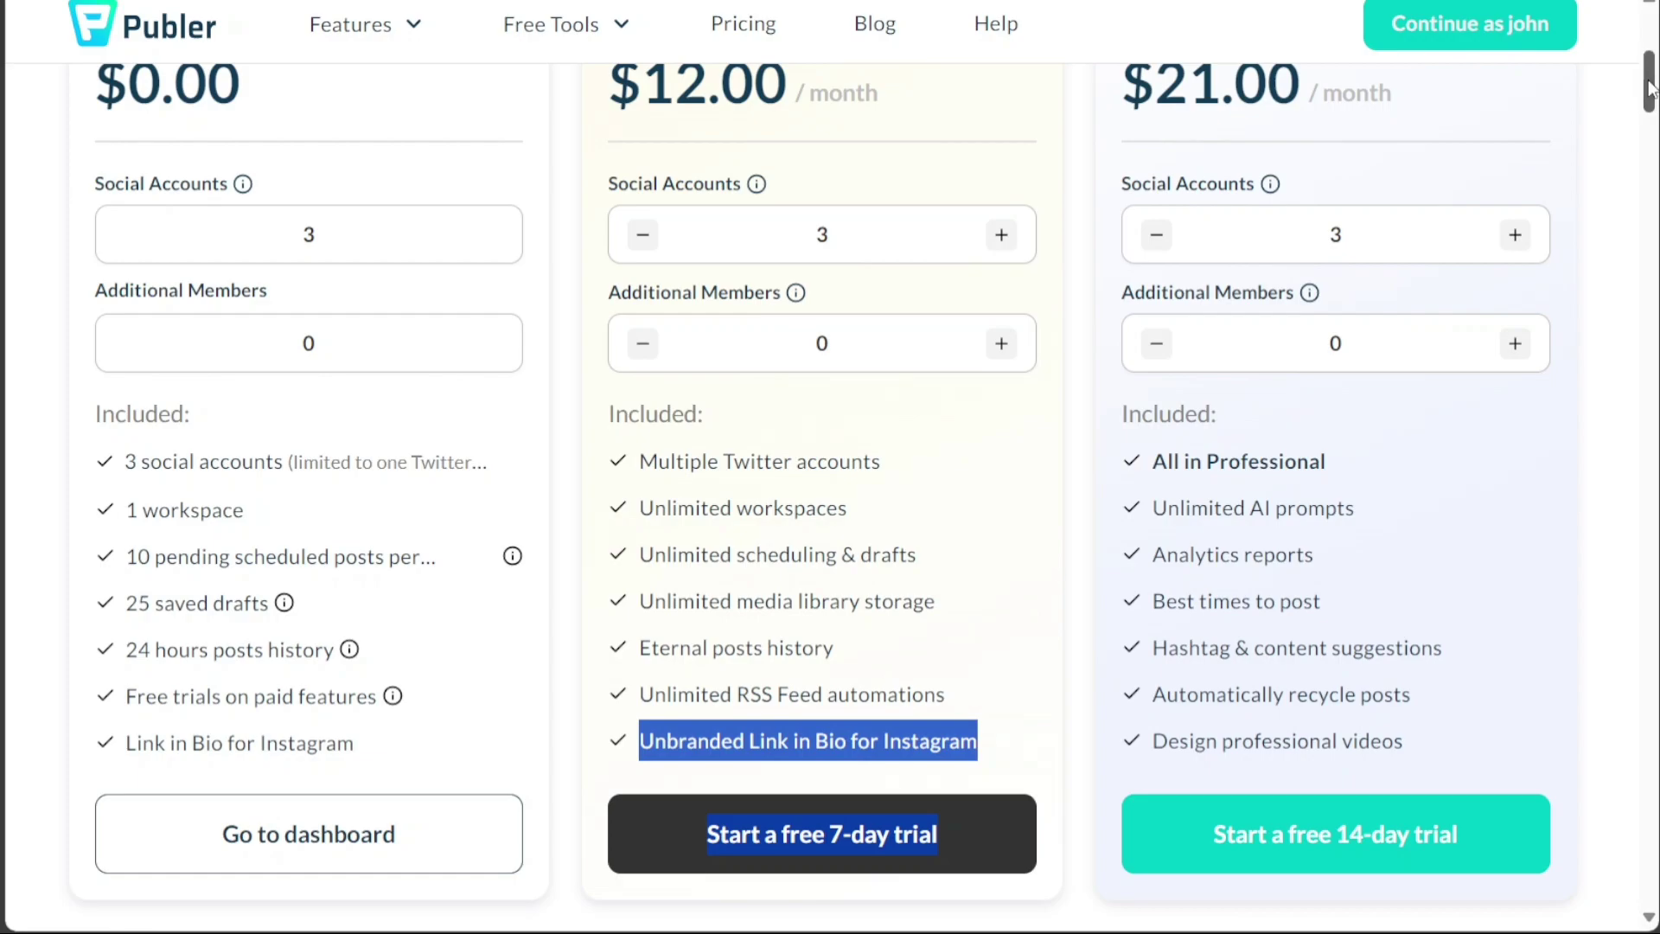
scroll(1649, 87, up, 3)
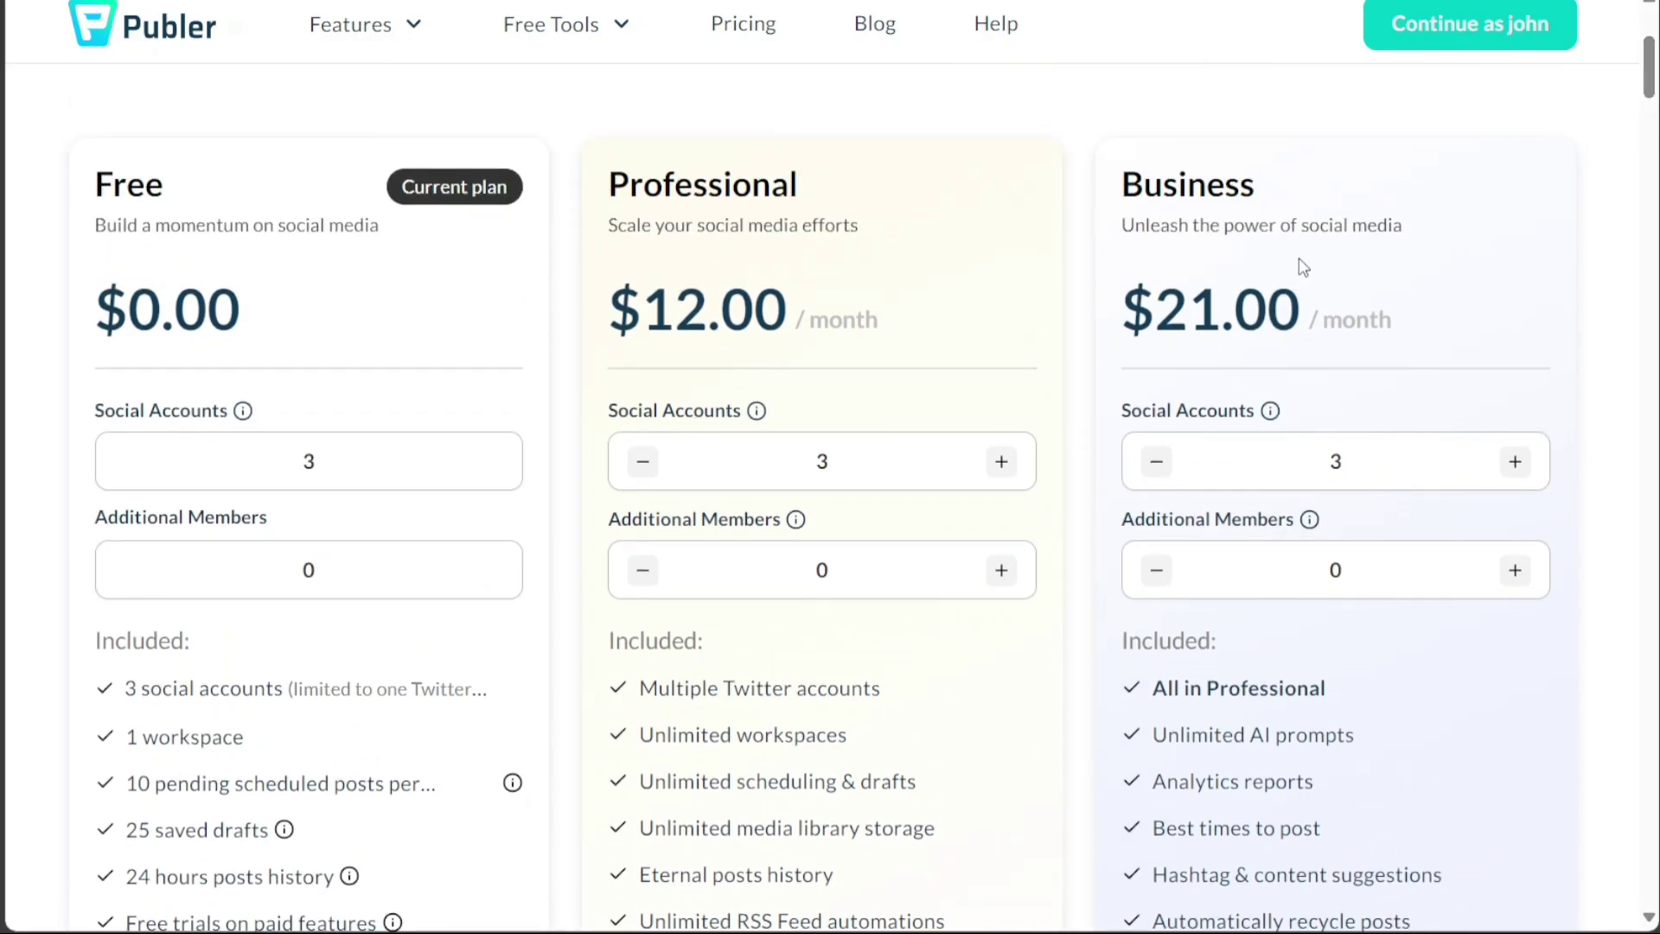
drag(1299, 260, 1178, 292)
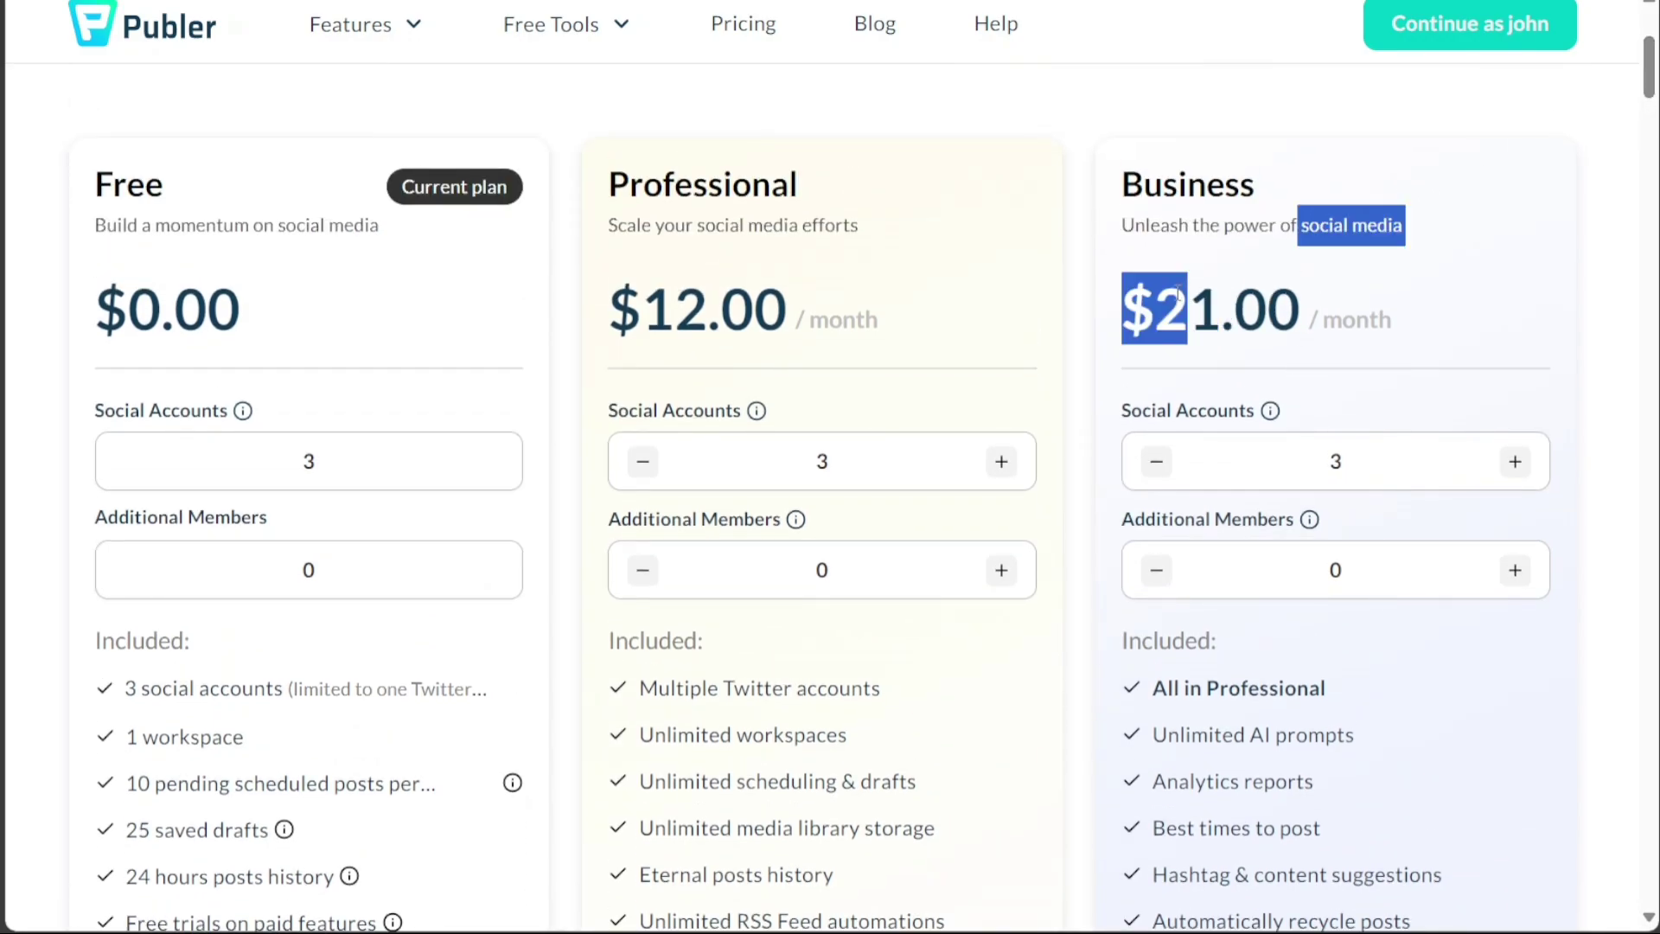
click(1473, 329)
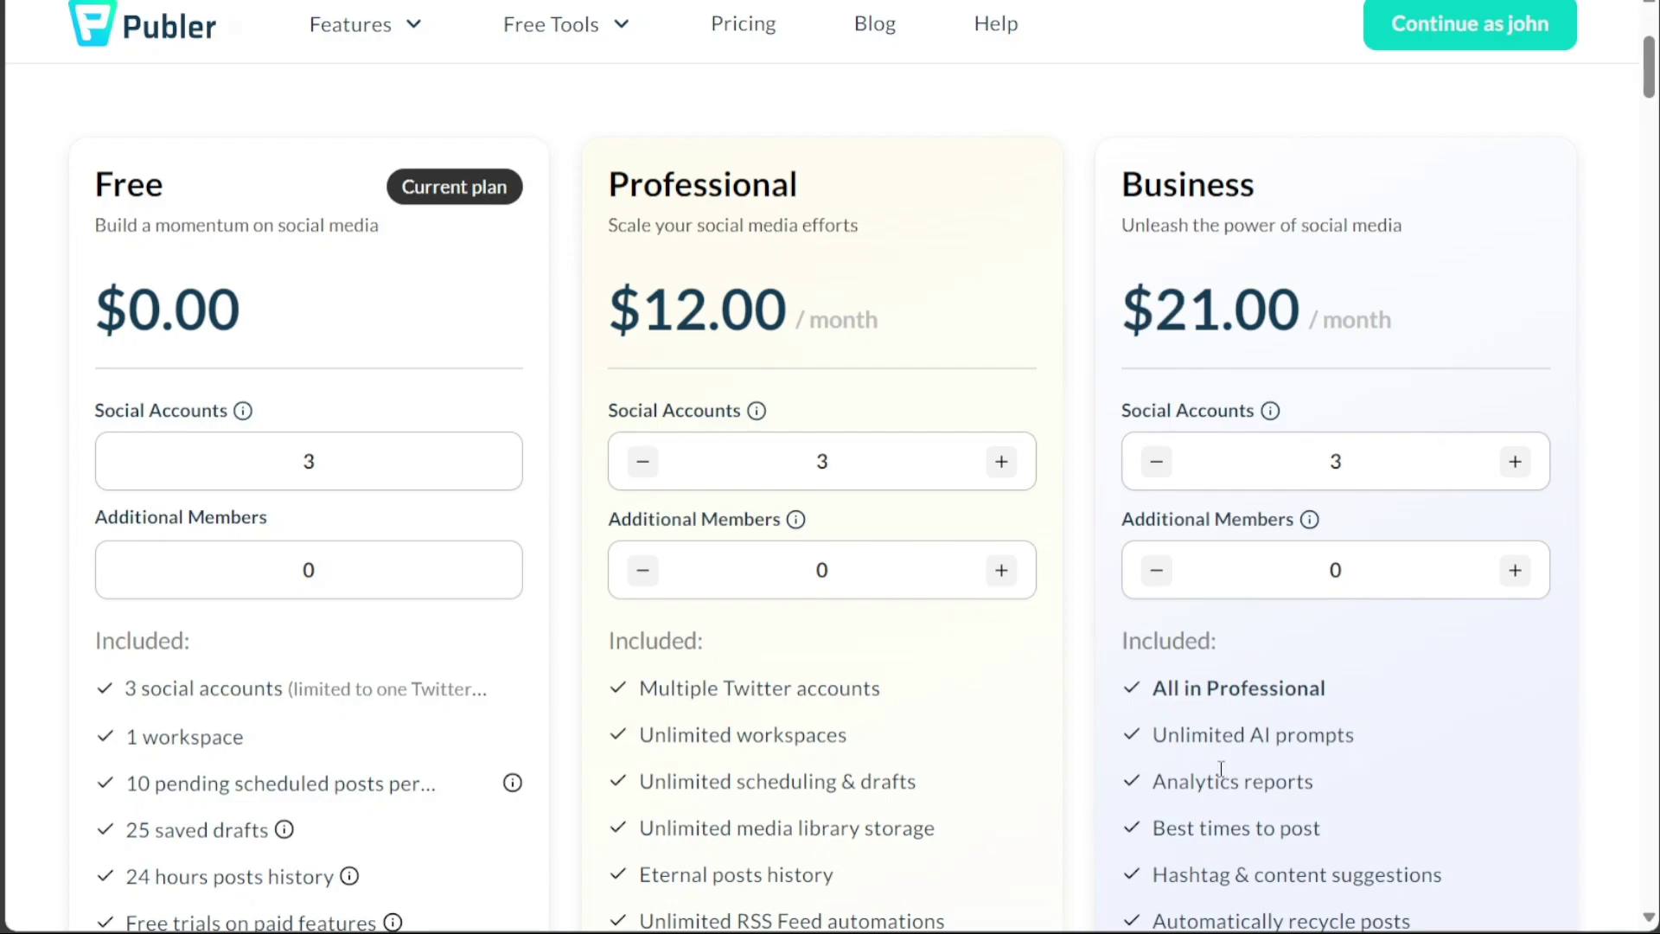
drag(1148, 734, 1396, 732)
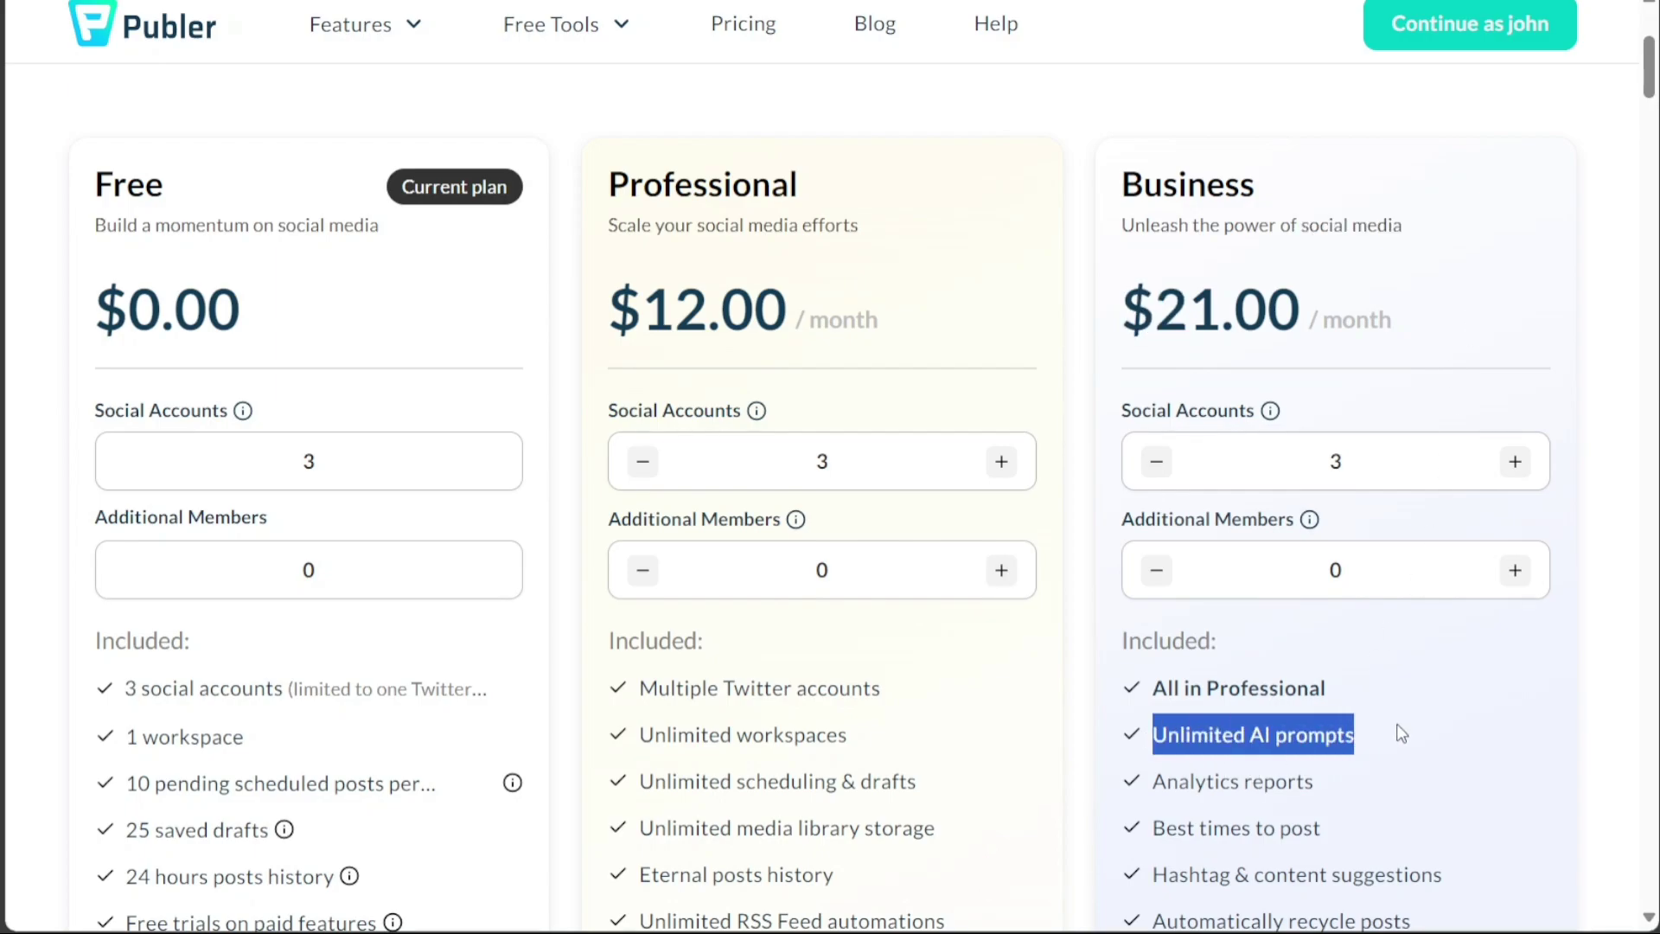
drag(1155, 778, 1322, 780)
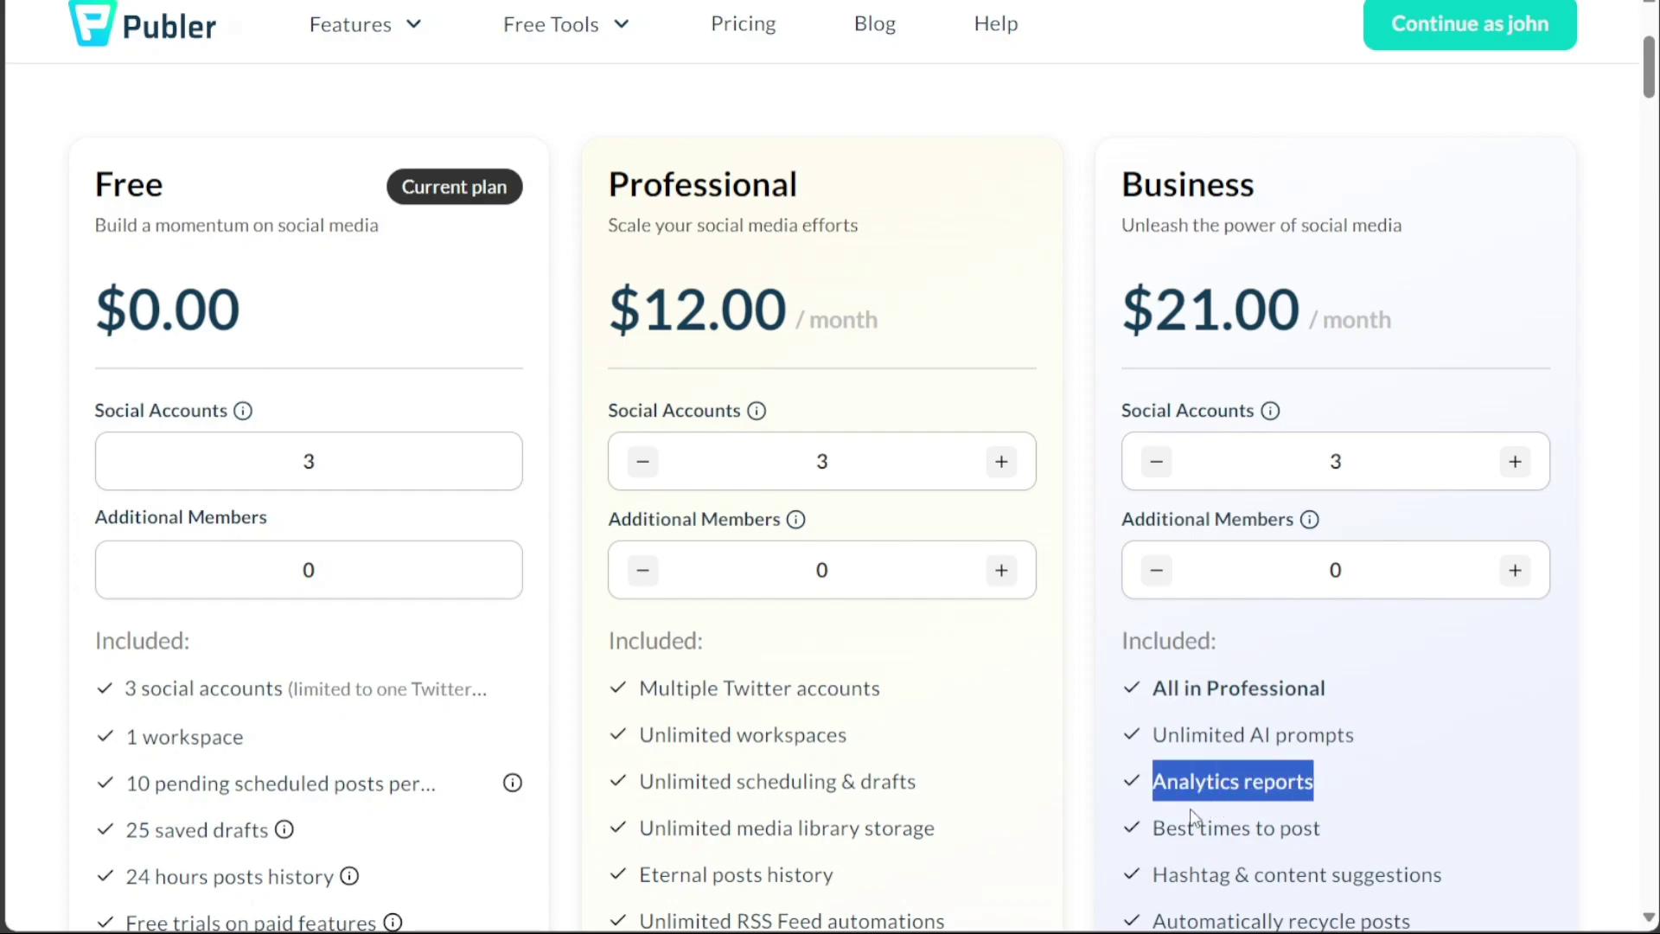
drag(1153, 828, 1336, 830)
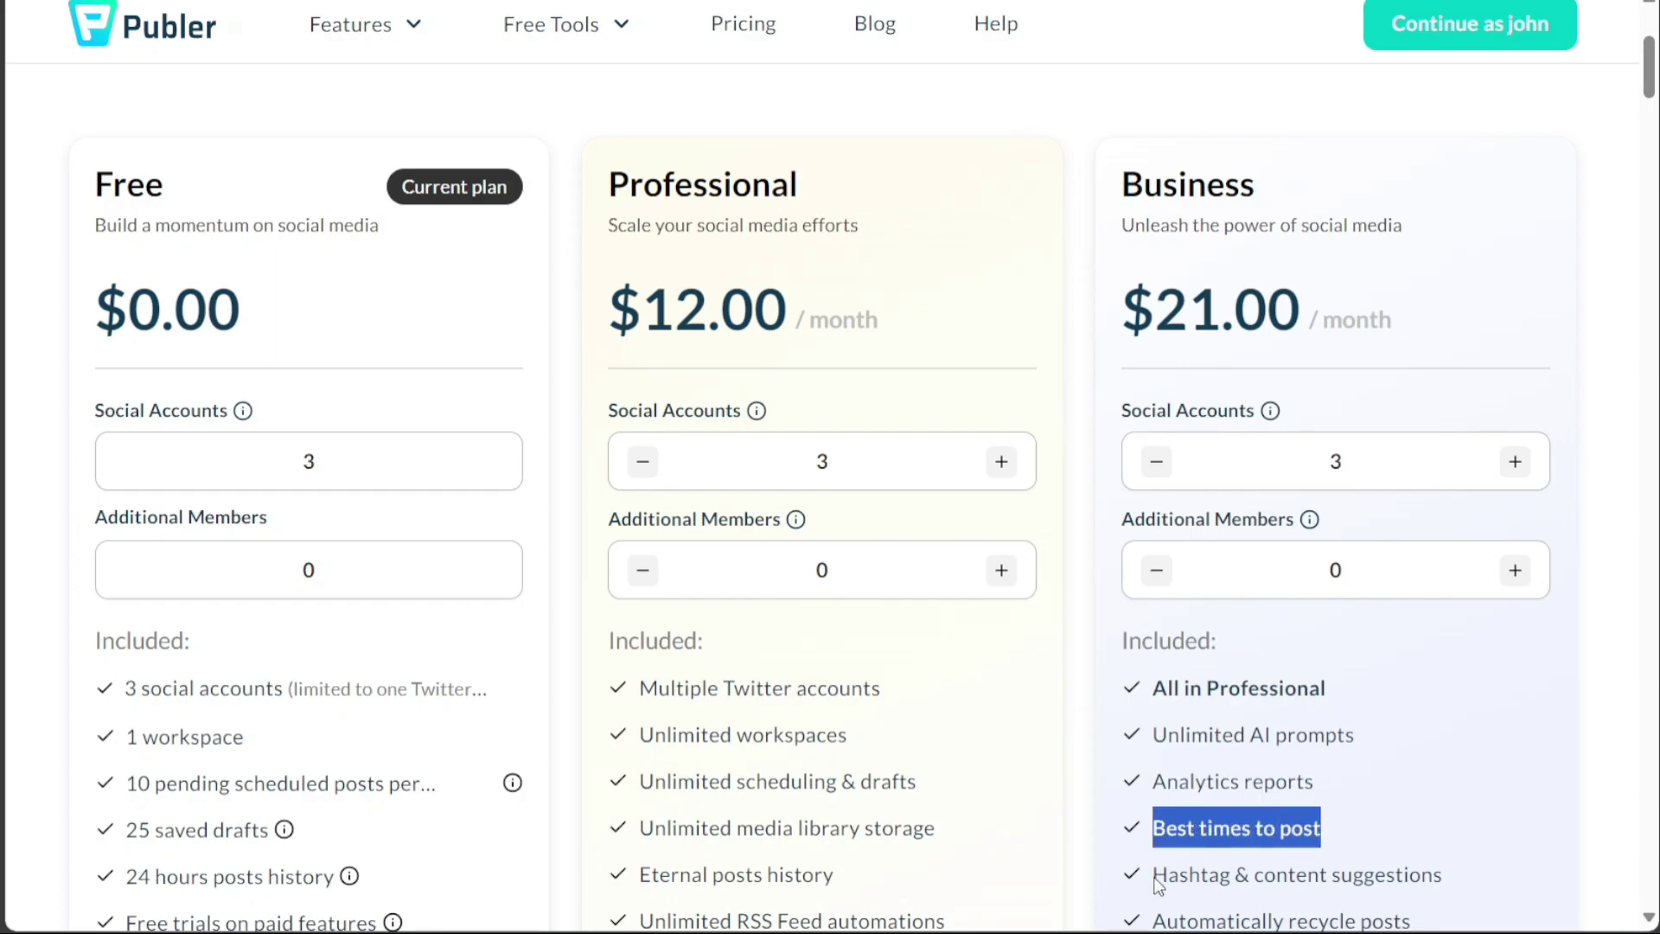
drag(1155, 878, 1436, 878)
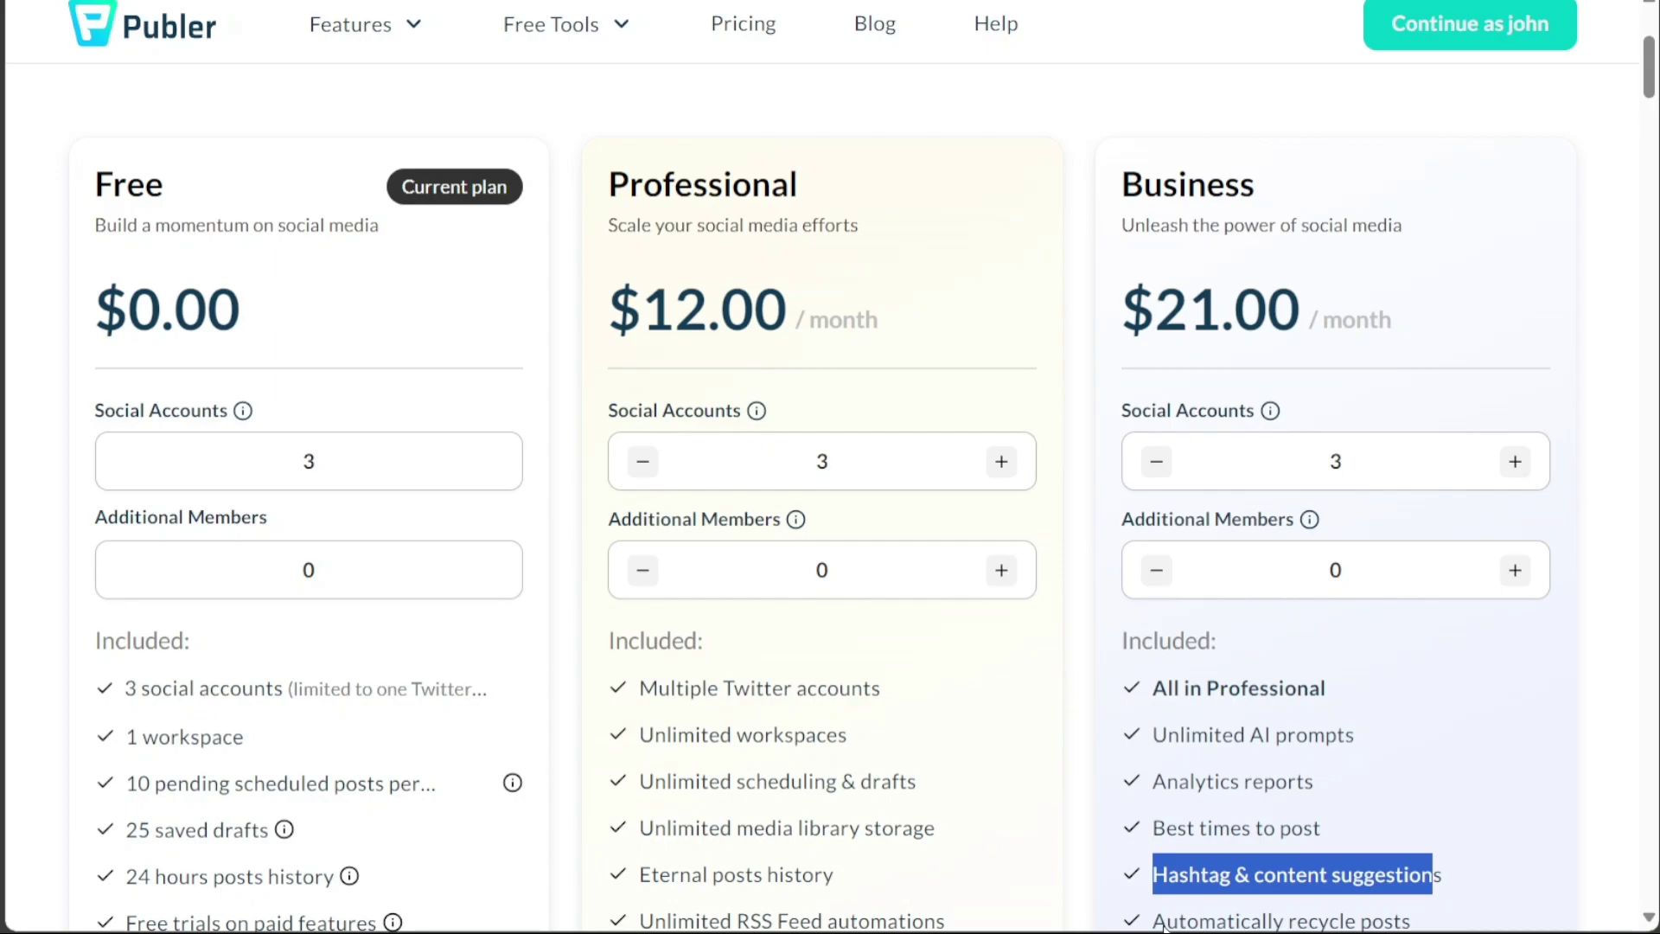
drag(1157, 919, 1338, 925)
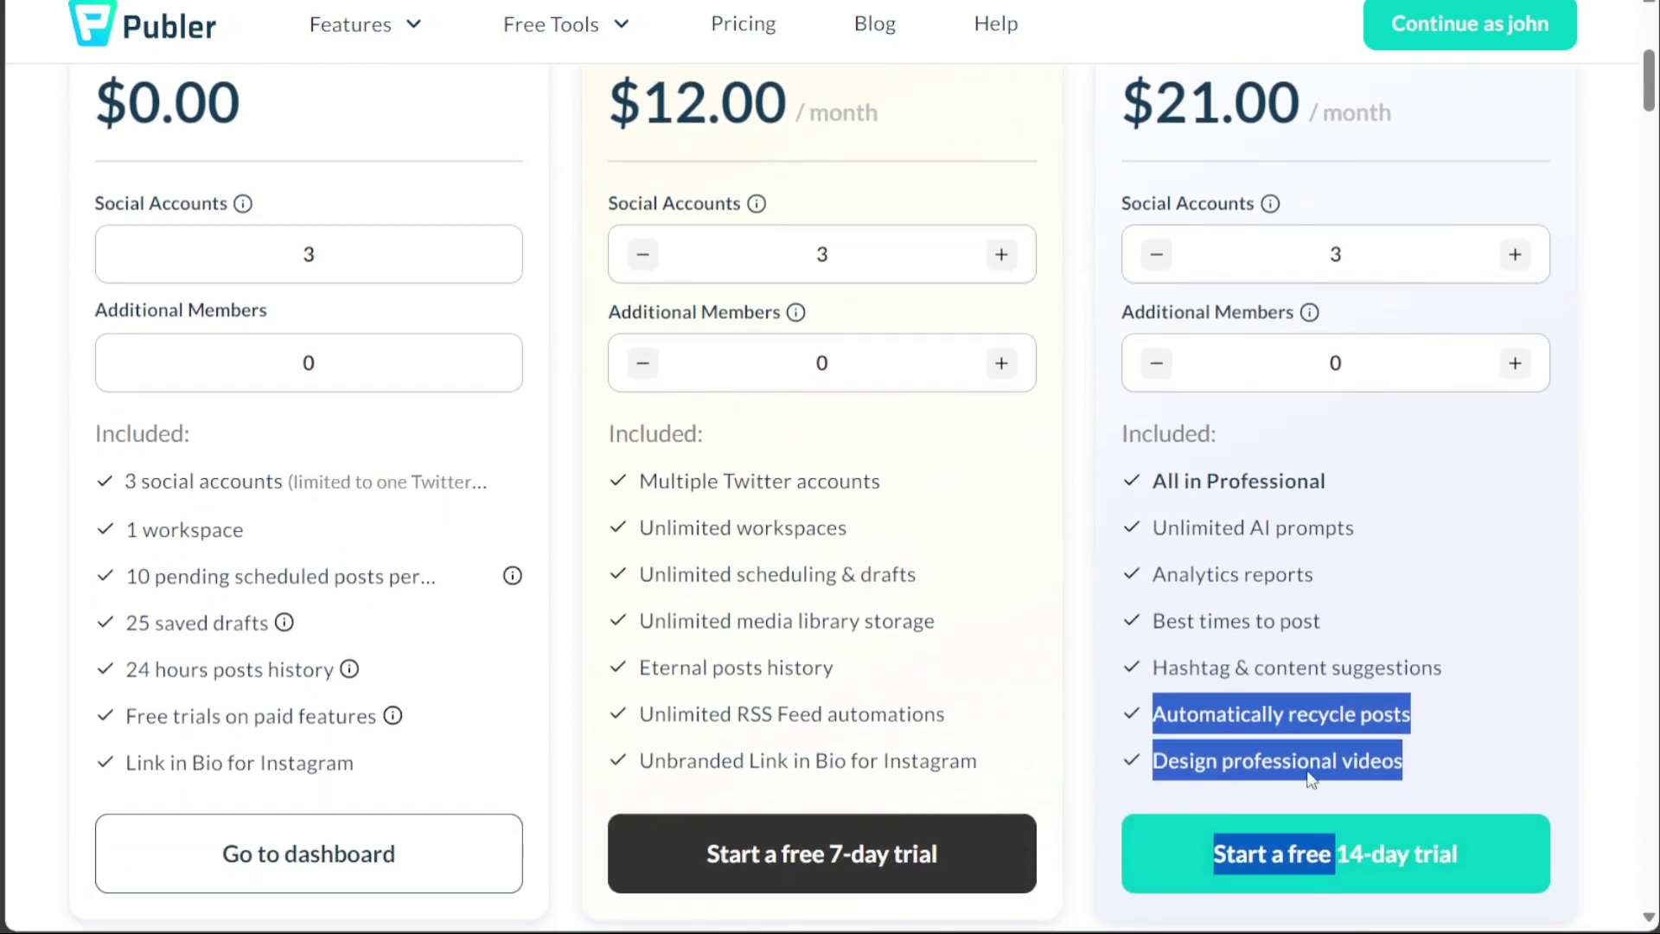
click(1522, 669)
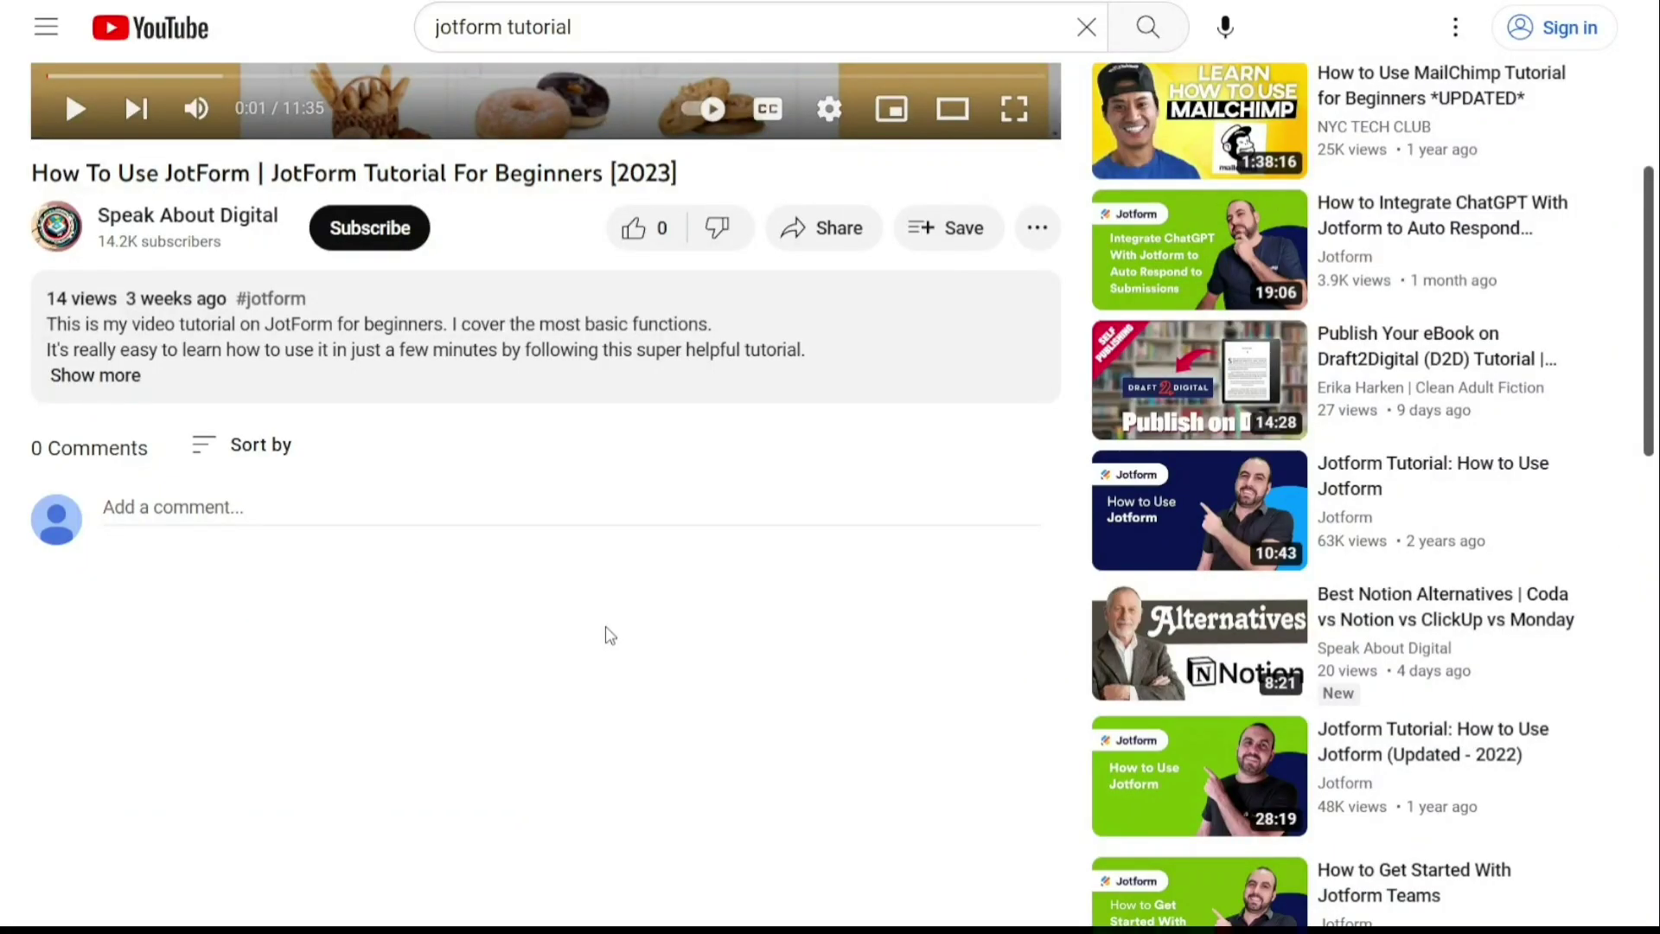
Step: Expand the JotForm tutorial's description to show the Apr 10, 2023 date and sign-up link
click(115, 379)
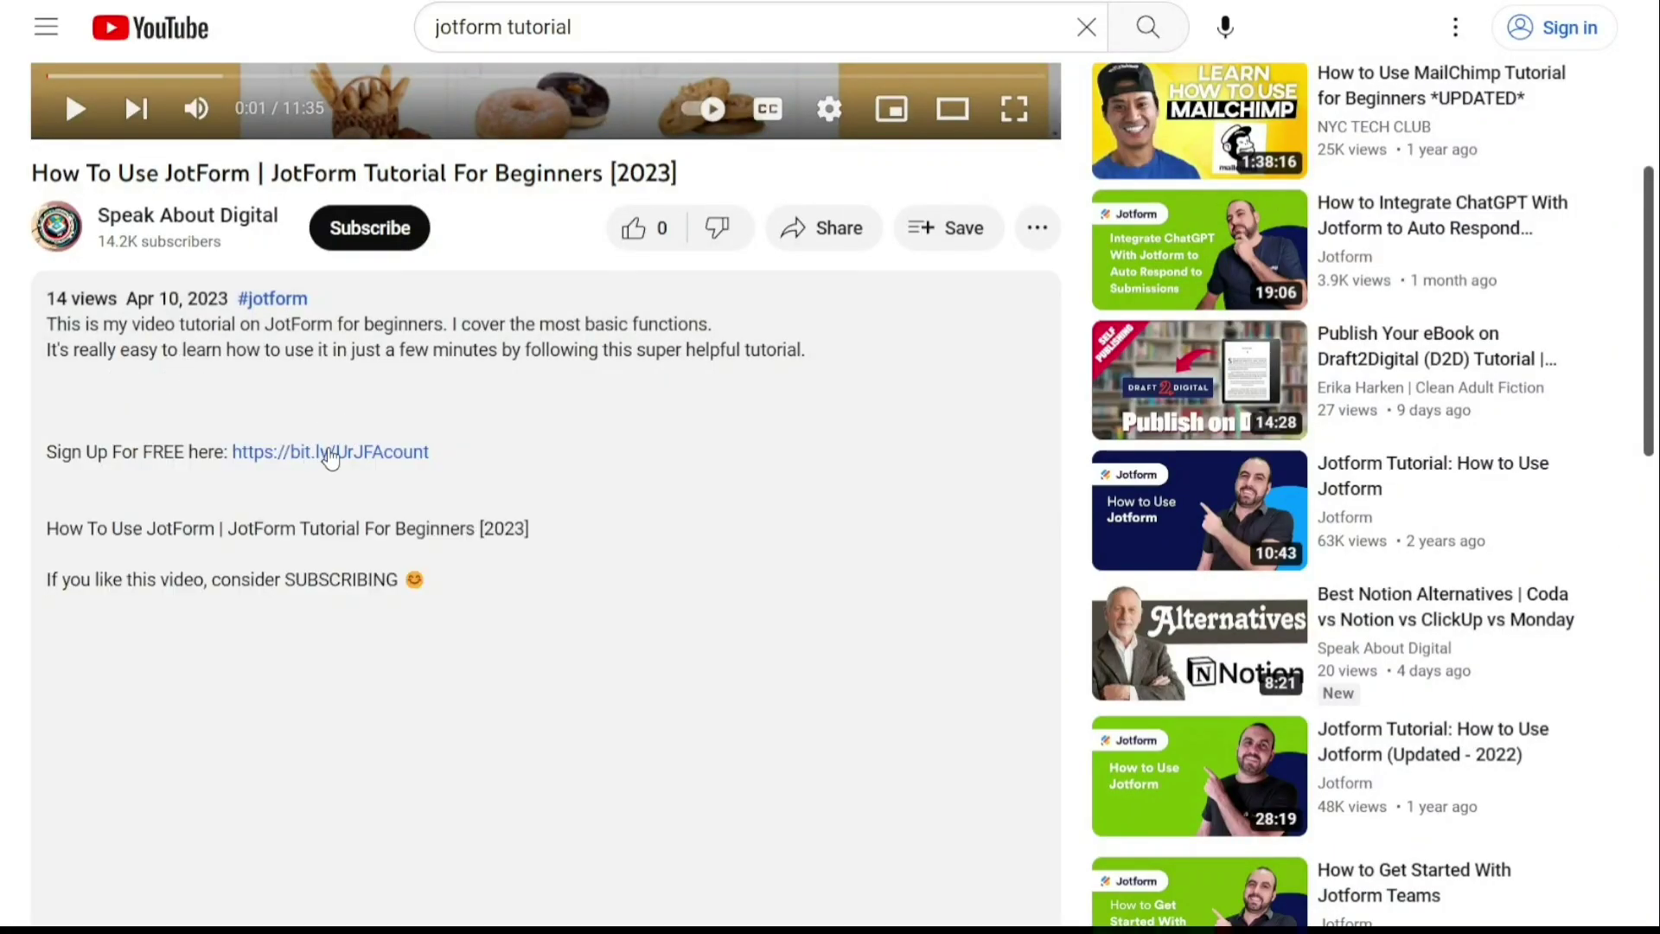